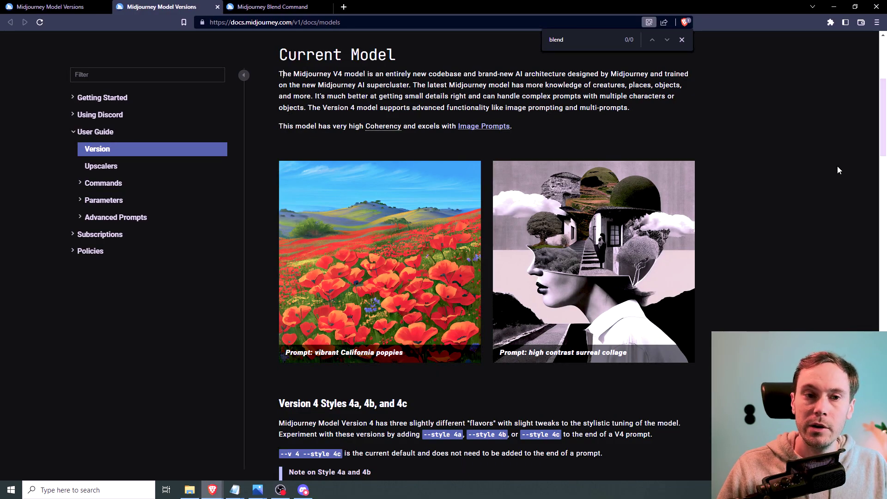
Scroll the Version page to the style 4a/4b notes on 1:1, 2:3, 3:2 ratios and the poppy and fish grids
scroll(836, 170, "down", 1)
left_click_drag(883, 120, 874, 163)
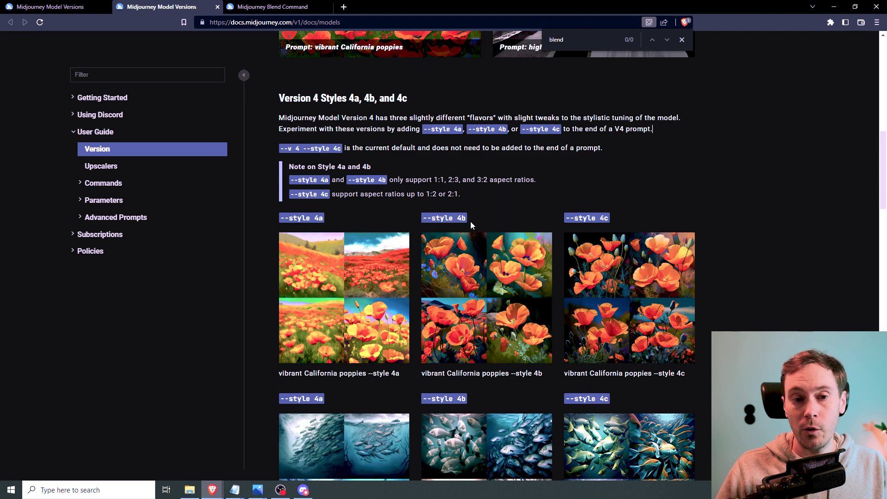
scroll(443, 194, "down", 1)
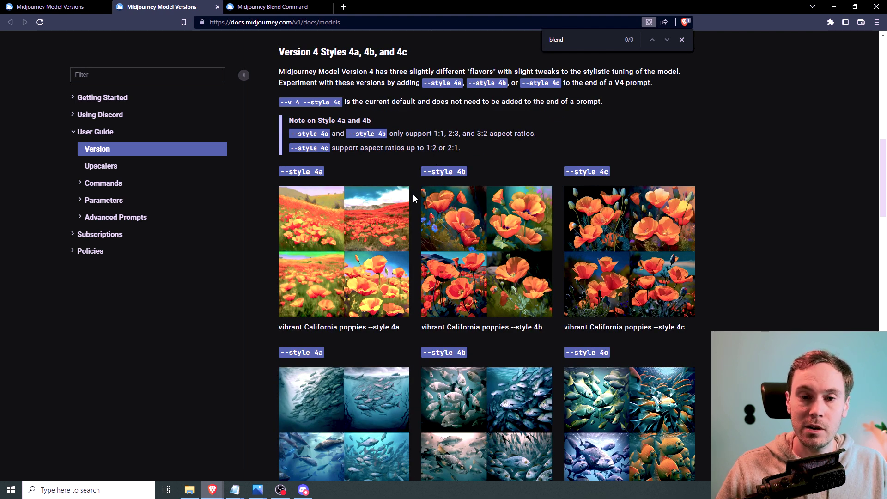
scroll(416, 200, "down", 2)
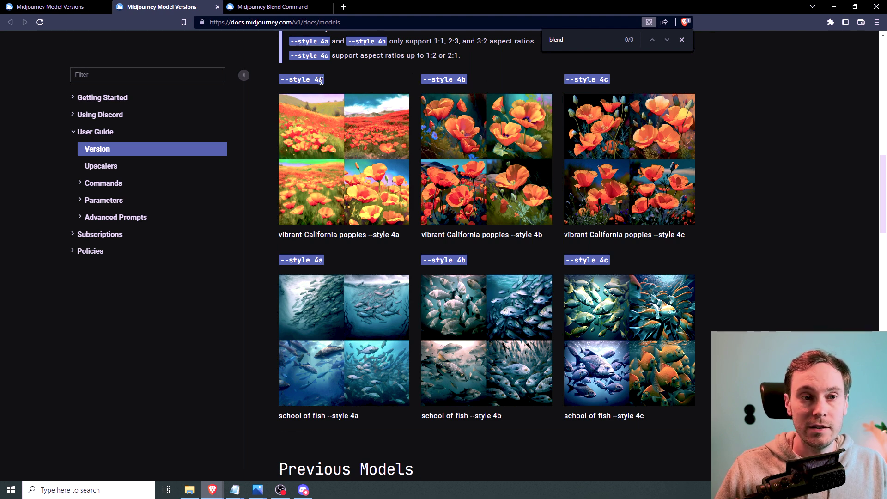
scroll(369, 115, "up", 1)
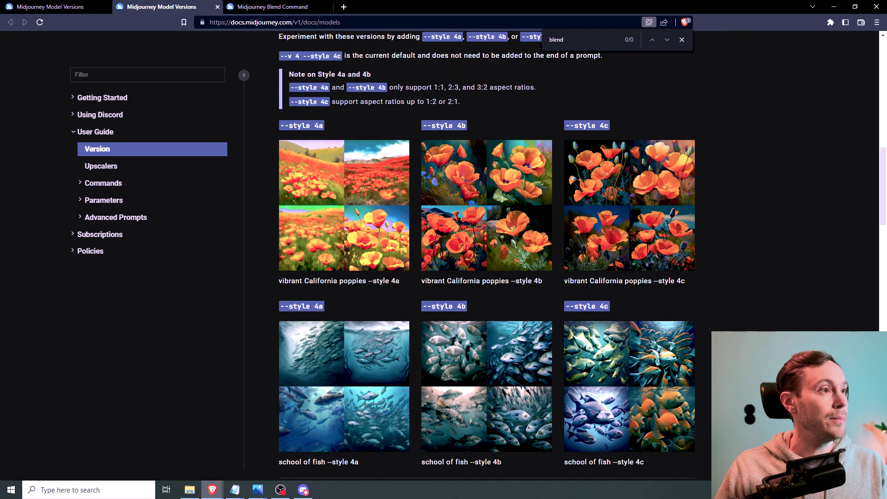
In Discord, reposition the window and review the space nebula skull results for styles 4c, 4b and 4a
key("alt+Tab")
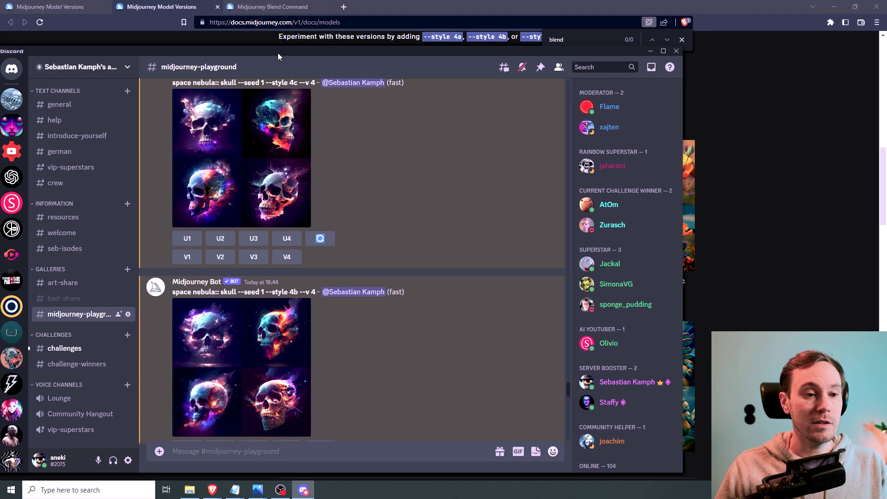
left_click_drag(278, 53, 376, 27)
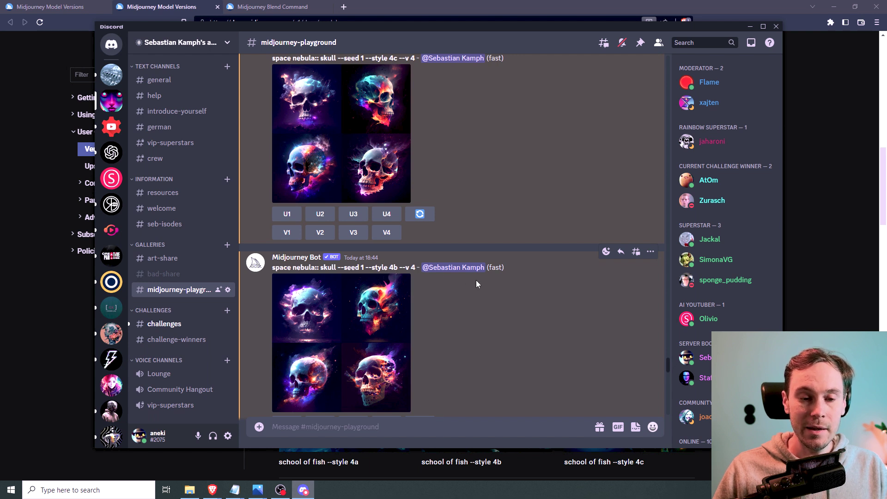
scroll(475, 279, "down", 6)
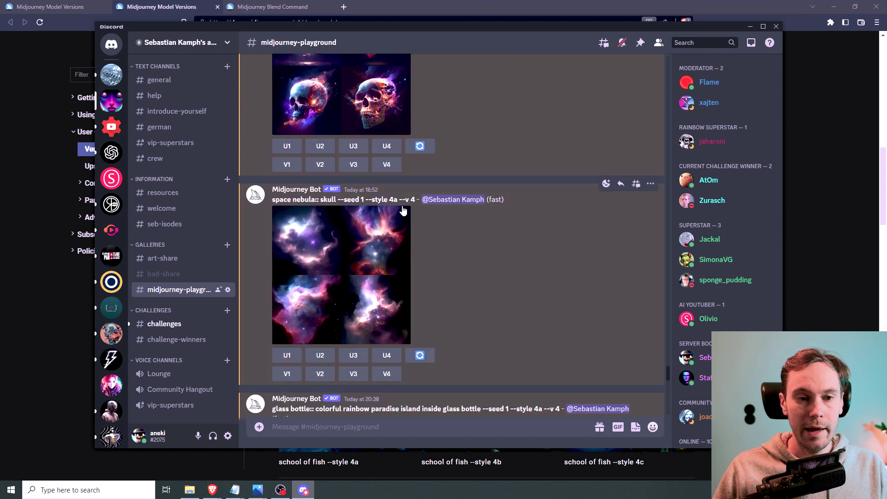
scroll(440, 268, "up", 6)
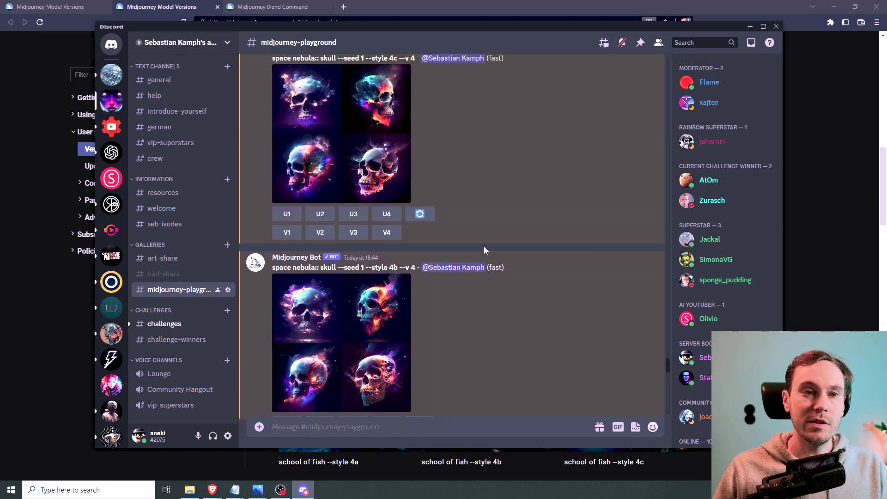
Compare the docs' style 4a–4c examples against the Discord skull results once more
left_click(435, 5)
scroll(676, 223, "down", 1)
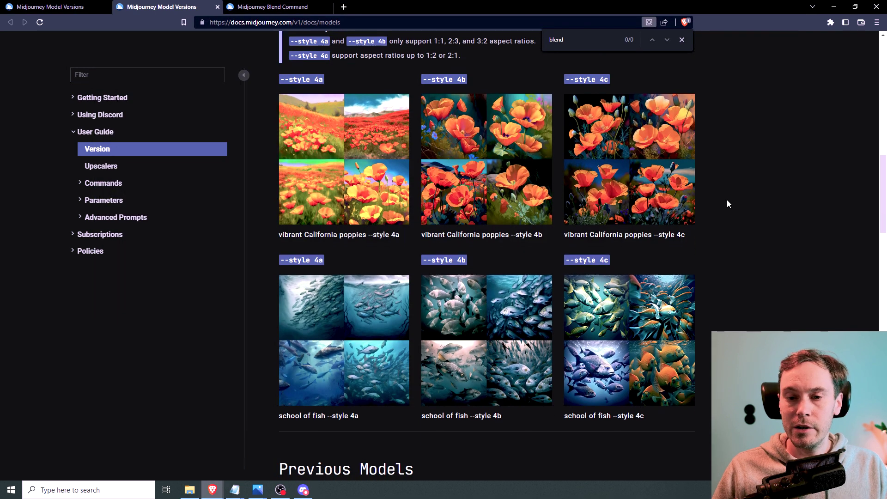
scroll(720, 200, "down", 2)
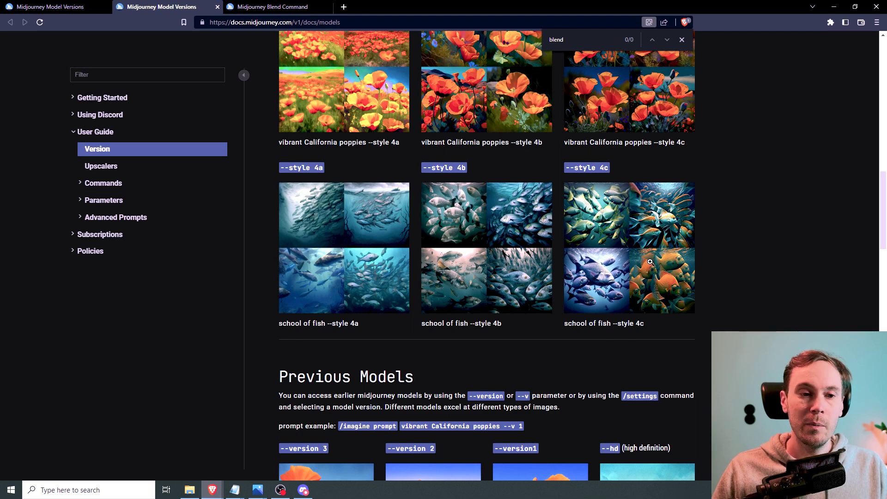
key("alt+Tab")
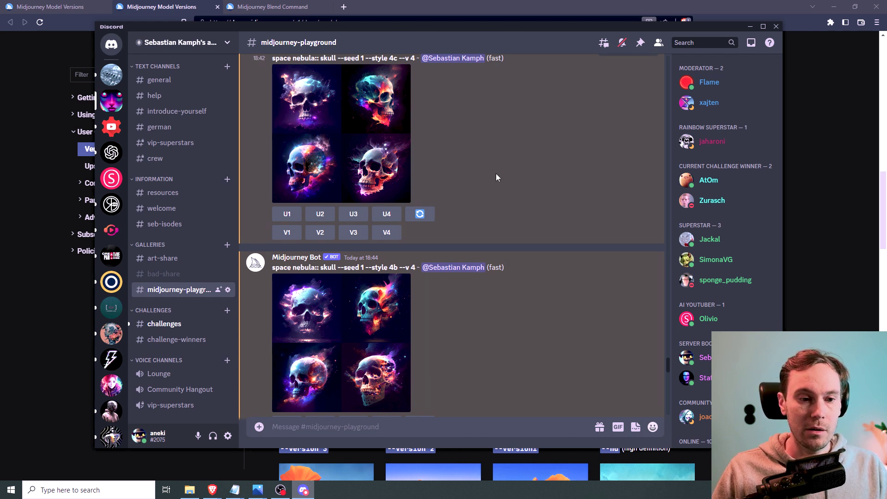
scroll(562, 199, "down", 6)
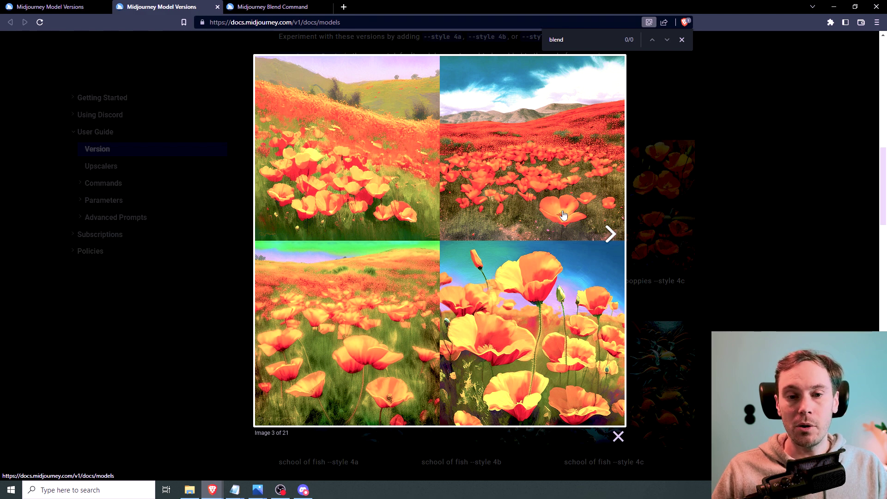
Browse the enlarged style 4b and 4c poppy grids, then close the viewer
left_click(609, 234)
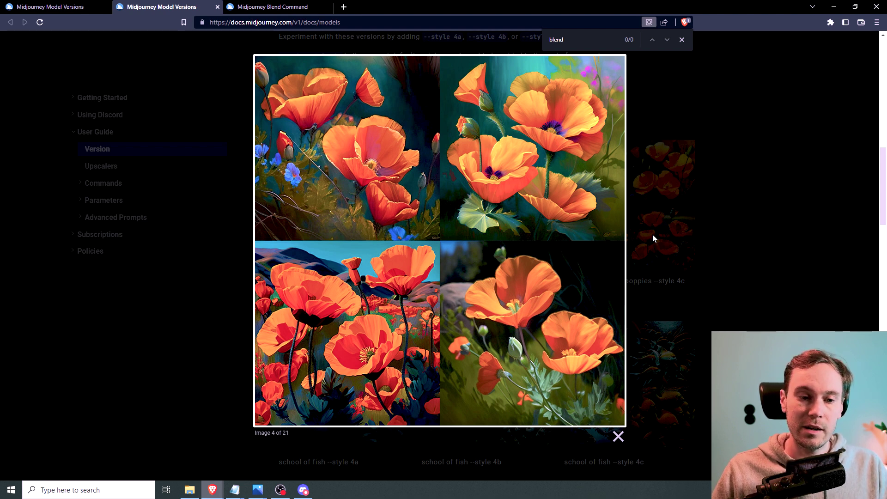
left_click(671, 197)
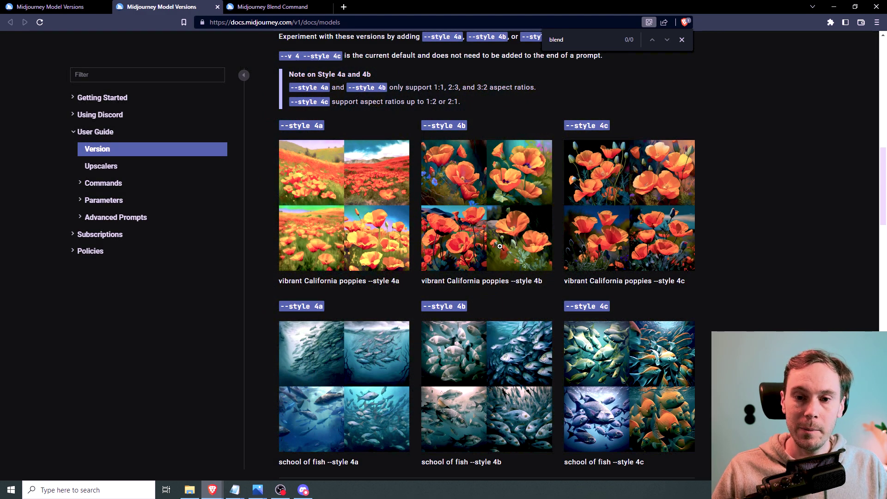
left_click(640, 192)
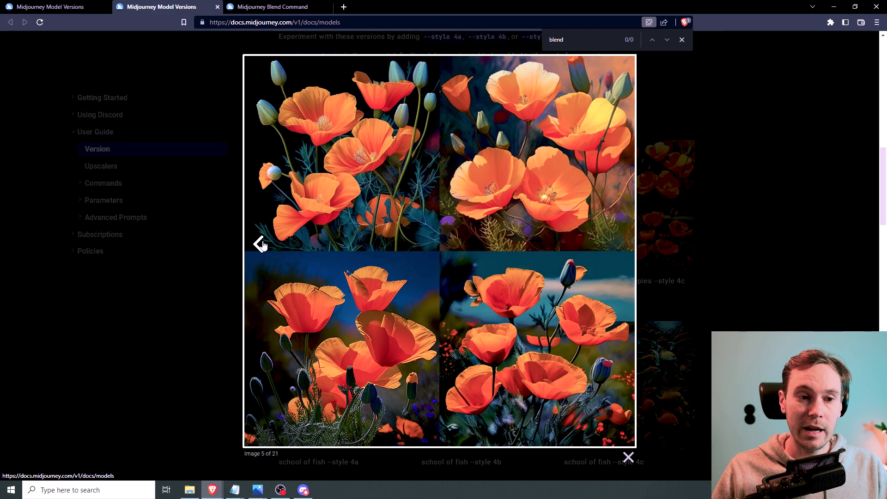
left_click(260, 244)
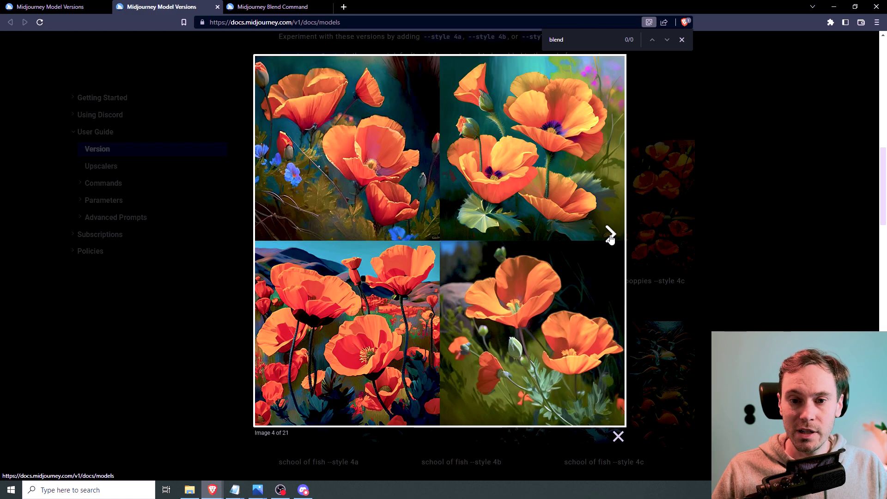
left_click(610, 235)
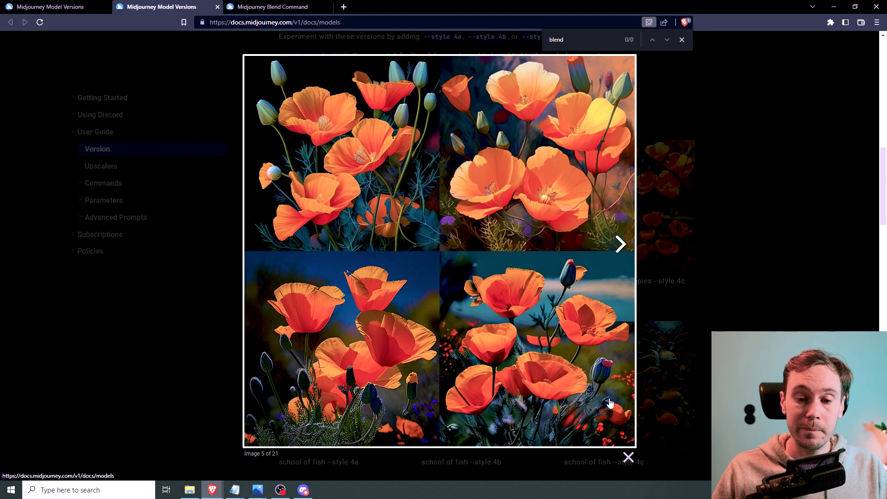
left_click(628, 457)
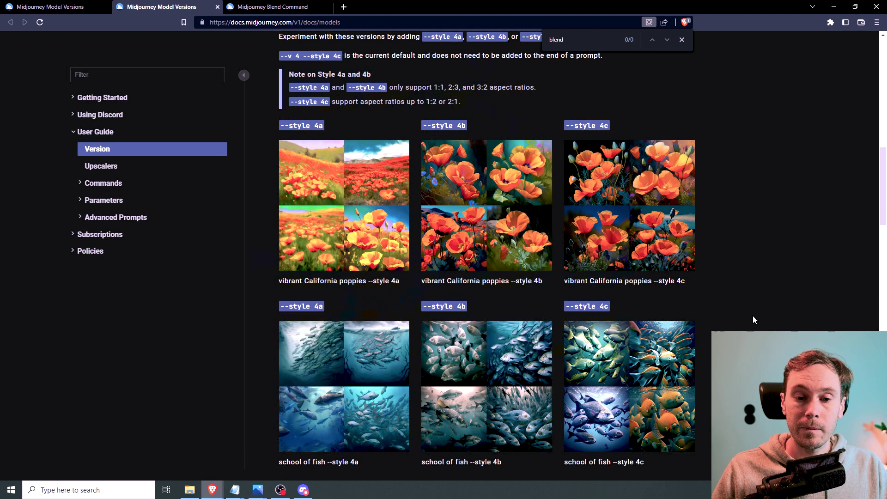
Enlarge and compare the style 4b and 4c school of fish grids, then close the viewer
scroll(750, 312, "down", 3)
left_click(427, 192)
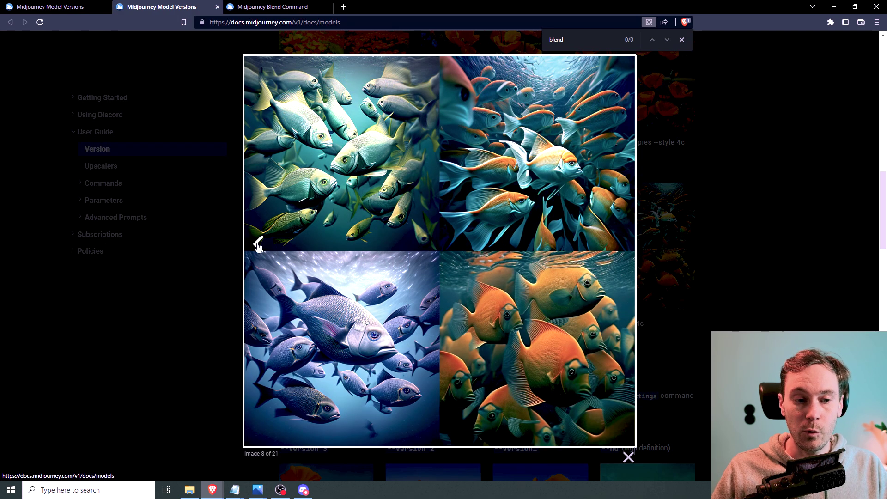
left_click(258, 245)
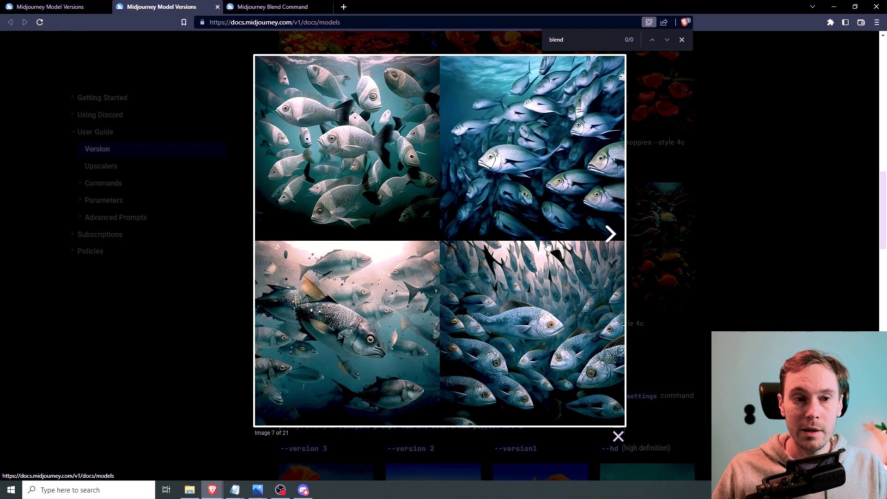
left_click(610, 234)
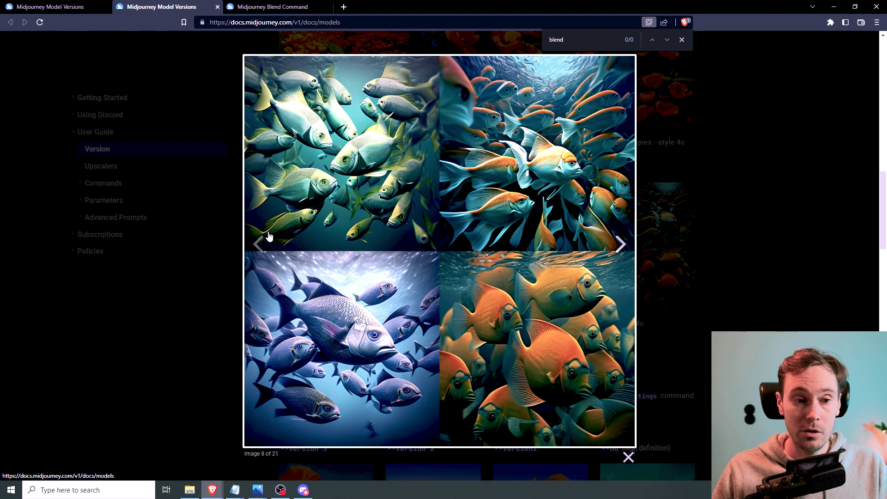
left_click(258, 243)
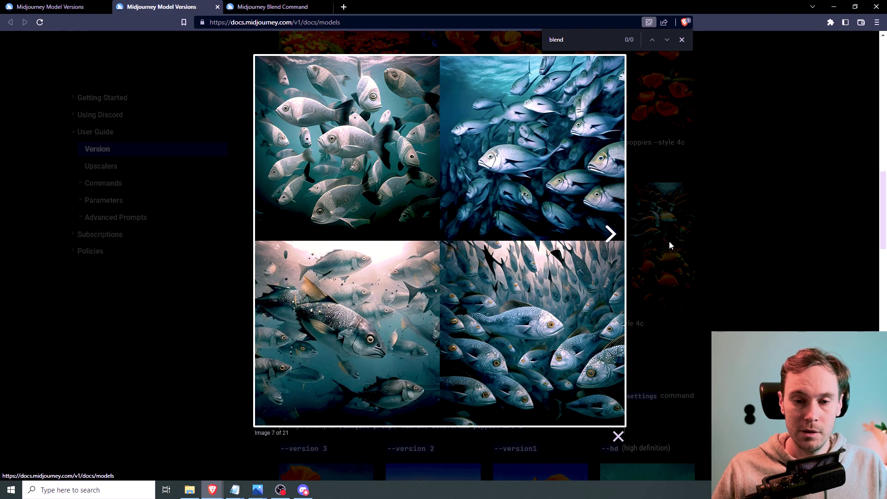
left_click(769, 267)
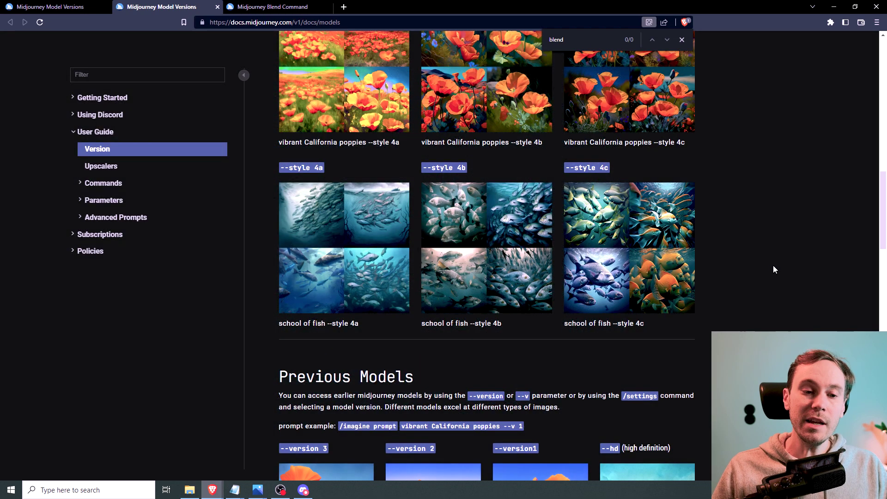
Scroll back to the note that --style 4c supports ratios up to 1:2 or 2:1, above the poppy grids
scroll(773, 265, "up", 4)
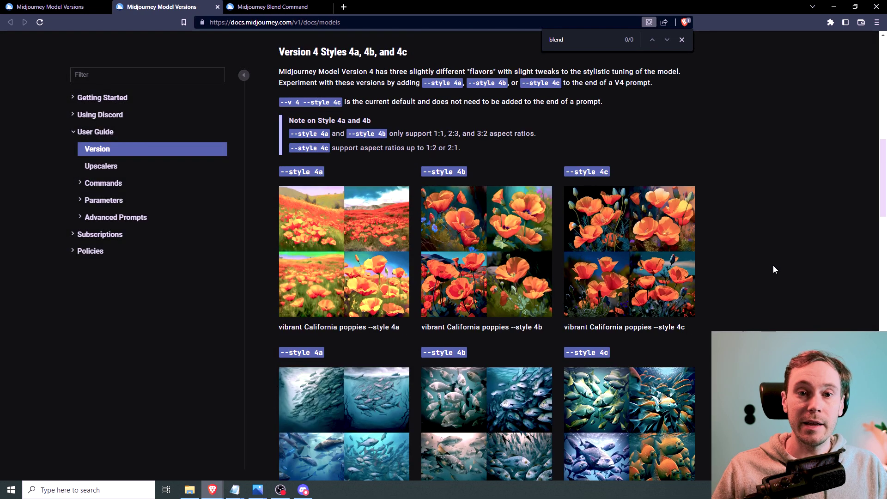
scroll(773, 265, "up", 4)
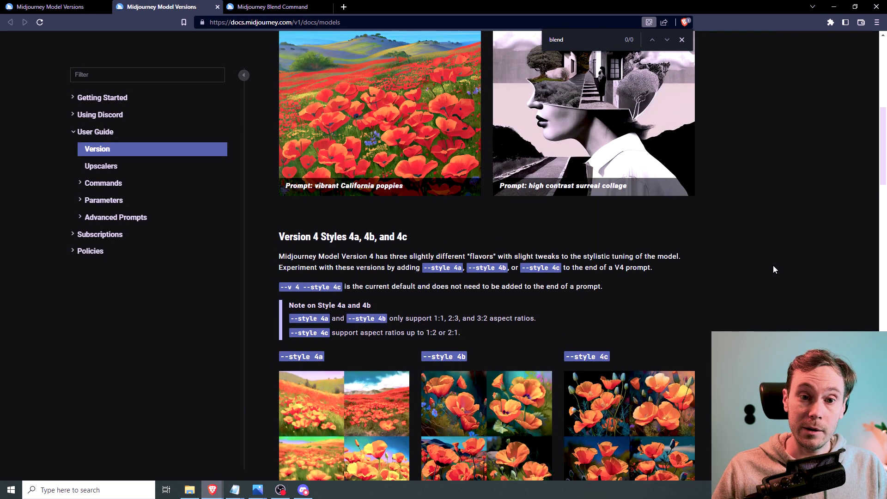
scroll(772, 270, "down", 5)
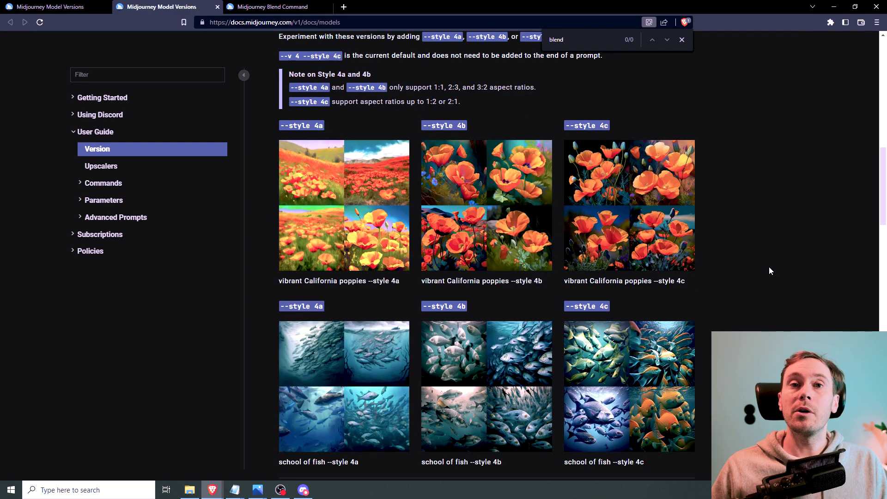
scroll(519, 175, "up", 2)
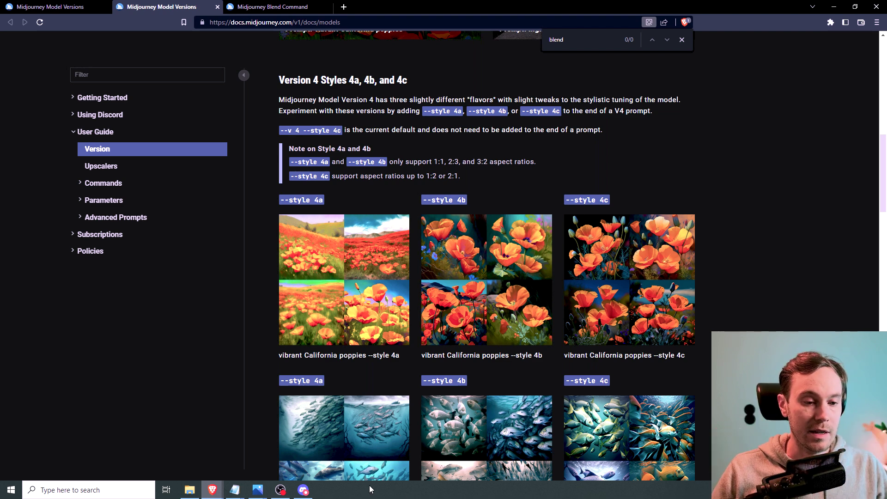
In the midjourney-playground channel, view the 2:1 fjord grid full size, then close it
left_click(303, 490)
scroll(559, 275, "down", 12)
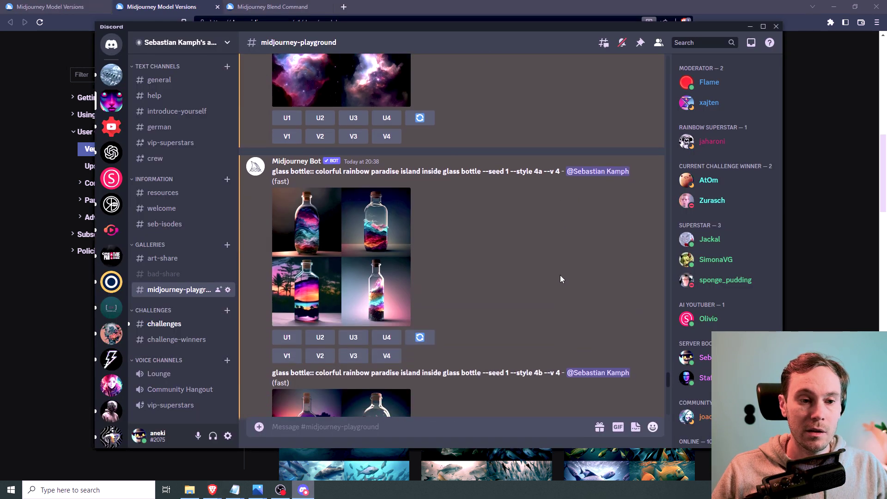
scroll(559, 270, "down", 8)
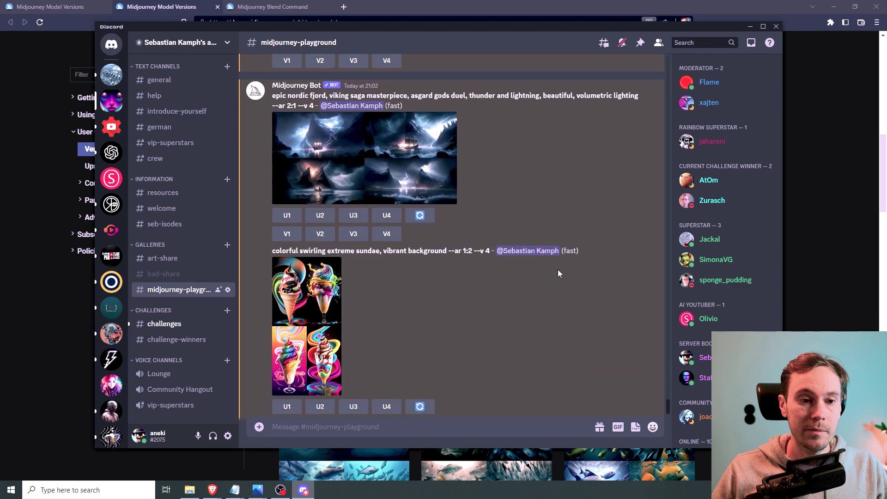
left_click(313, 144)
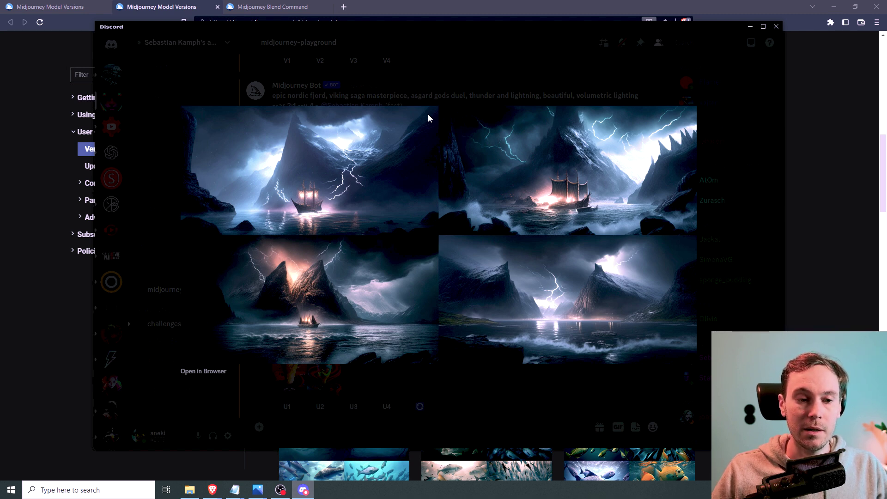
key("Escape")
View the 1:2 sundae grid full size, then switch back to the browser docs
scroll(457, 233, "down", 1)
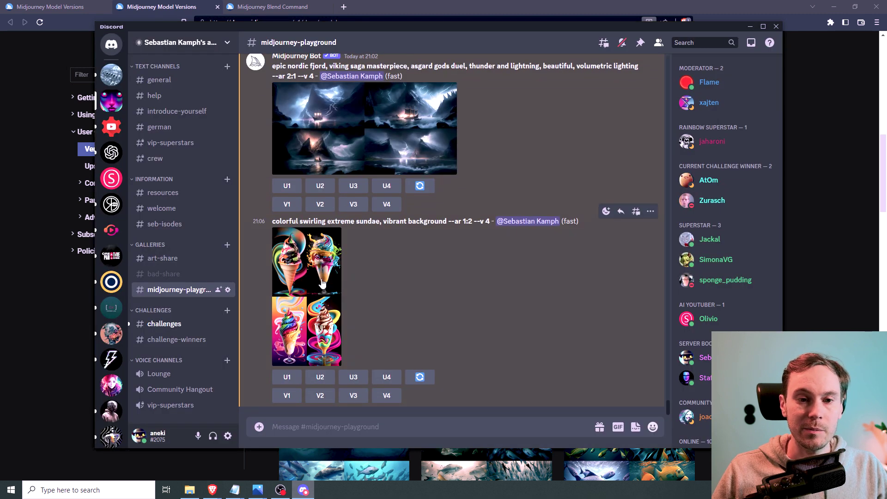
left_click(312, 267)
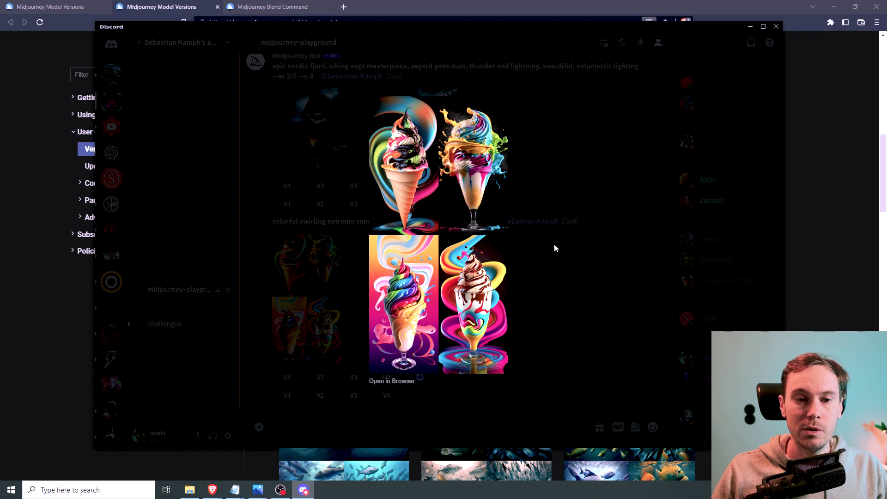
key("ctrl+Tab")
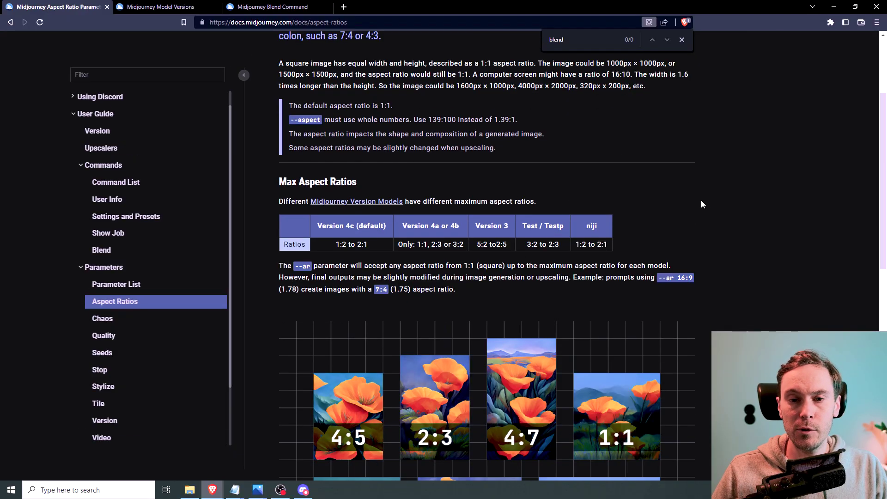
Highlight the default 1:1 aspect sentence and scroll to the Max Aspect Ratios table and poppy examples
mouse_move(412, 113)
left_mouse_down()
mouse_move(369, 106)
mouse_move(413, 112)
left_mouse_up()
scroll(413, 112, "down", 2)
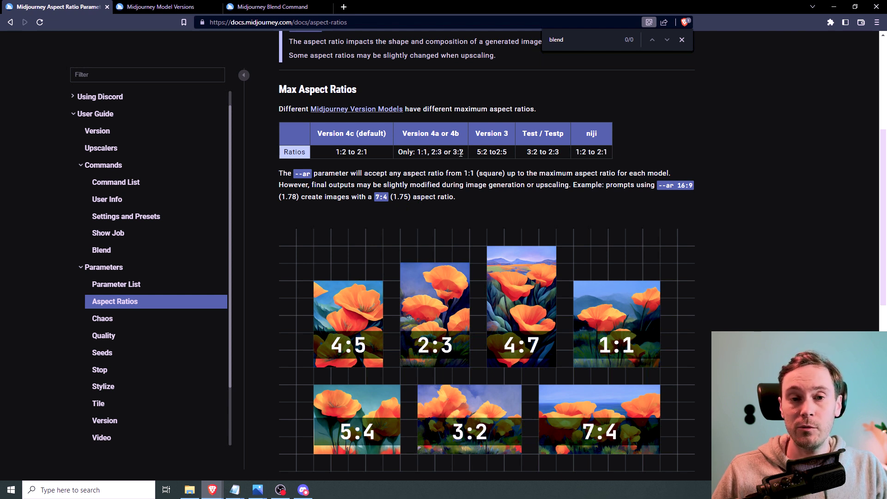
scroll(691, 224, "down", 3)
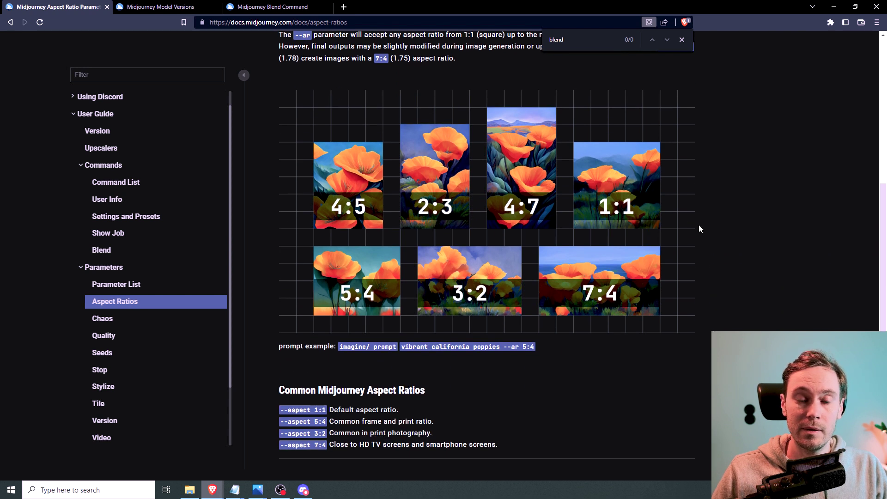
scroll(679, 248, "up", 1)
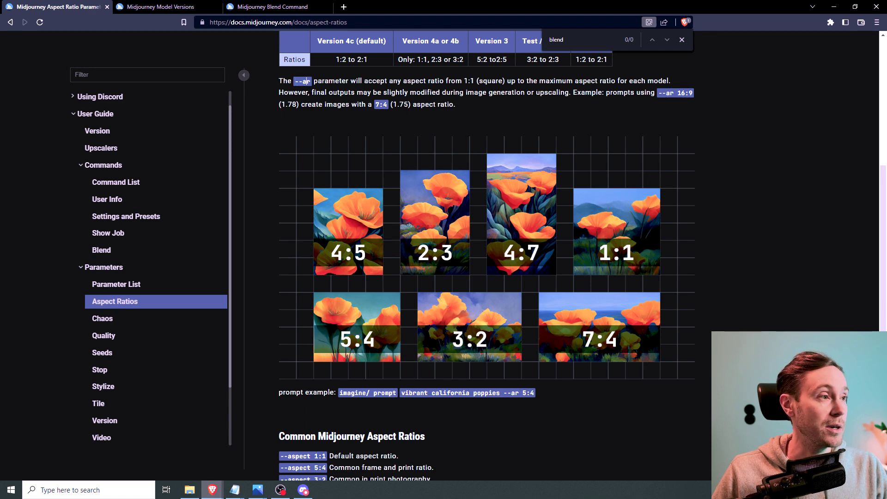
left_click(303, 489)
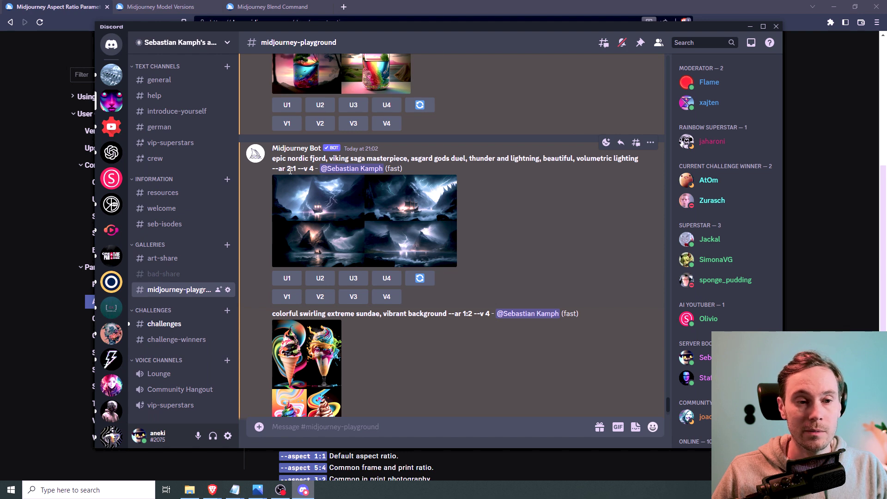
scroll(344, 285, "down", 2)
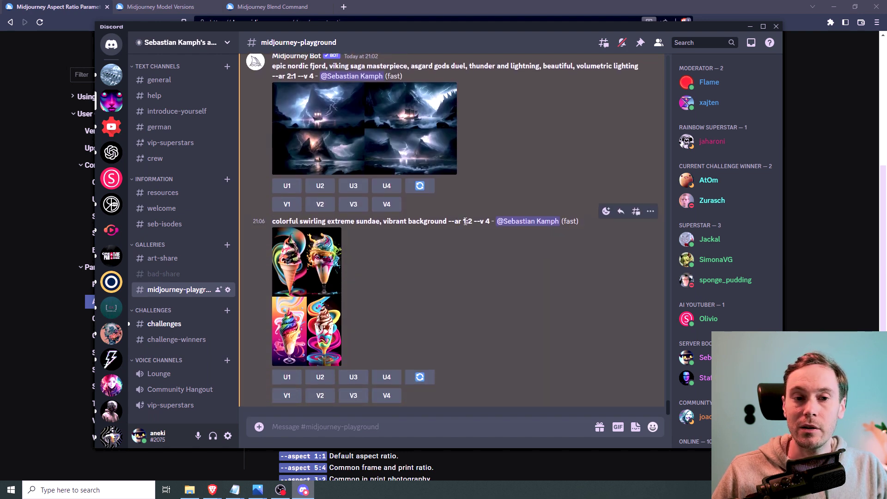
key("alt+Tab")
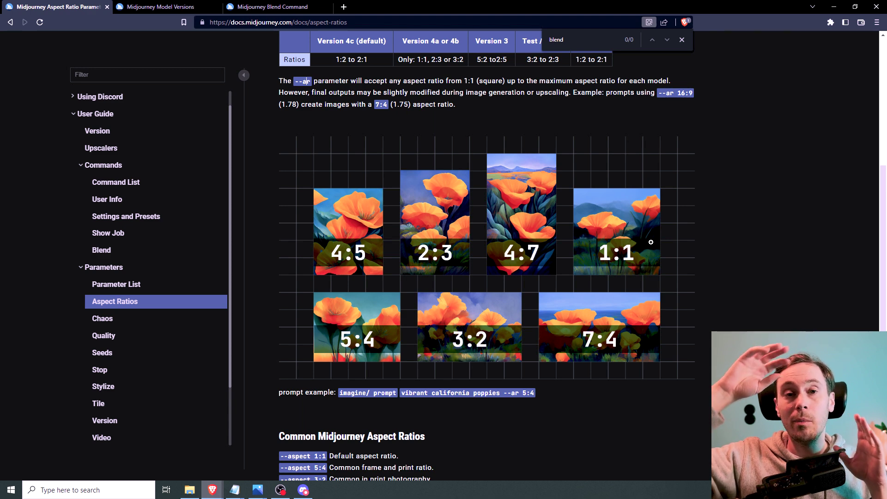
Scroll the Aspect Ratios page further, then switch to the Blend Command tab's How to Use /blend section
scroll(651, 242, "down", 2)
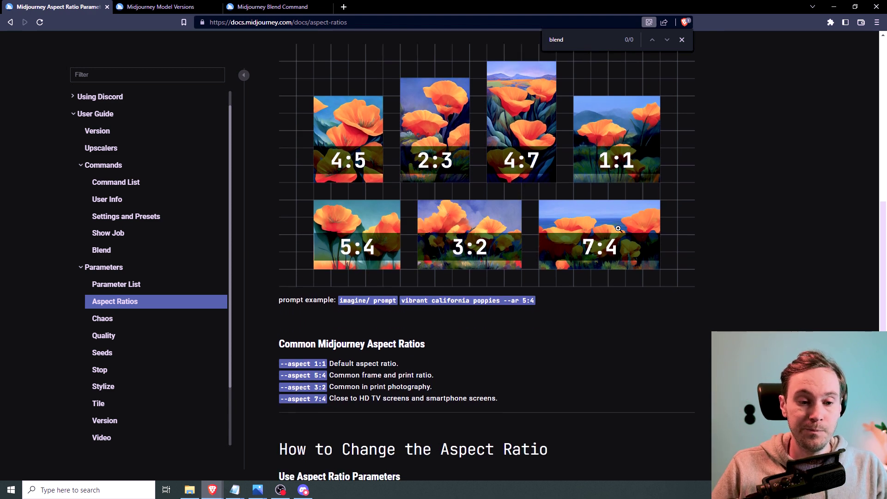
key("ctrl+3")
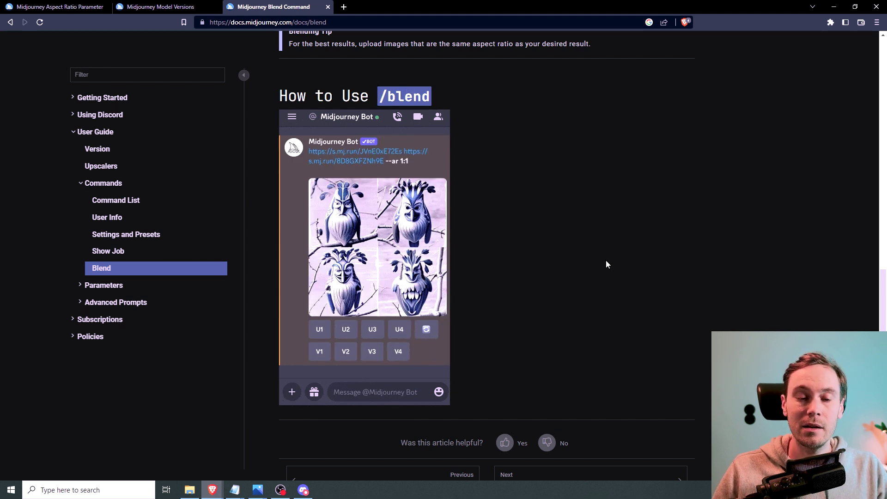
Run /blend with the space nebula skull PNG as image1 and the glass bottle PNG as image2
left_click(304, 495)
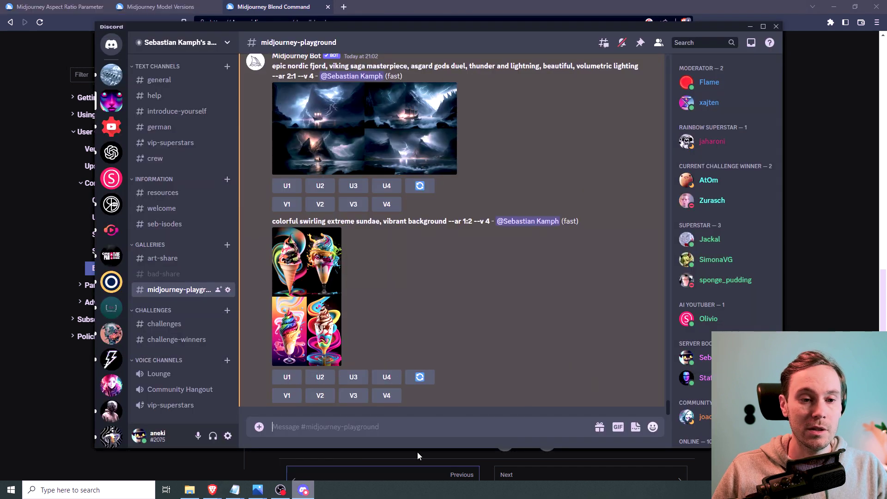
type("/blend")
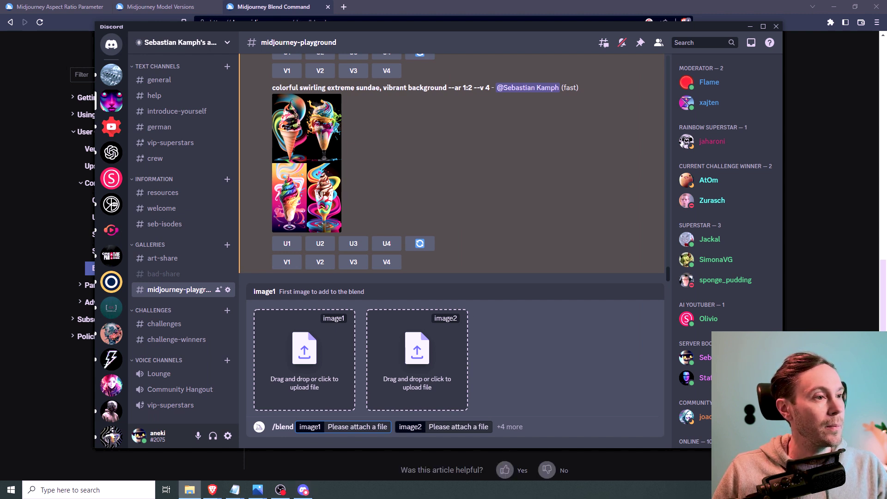
left_click_drag(189, 490, 289, 364)
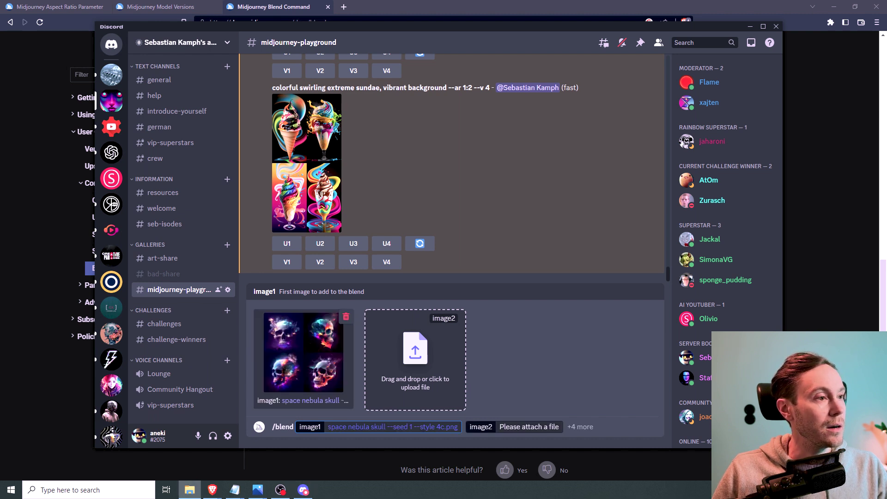
left_click_drag(190, 490, 415, 352)
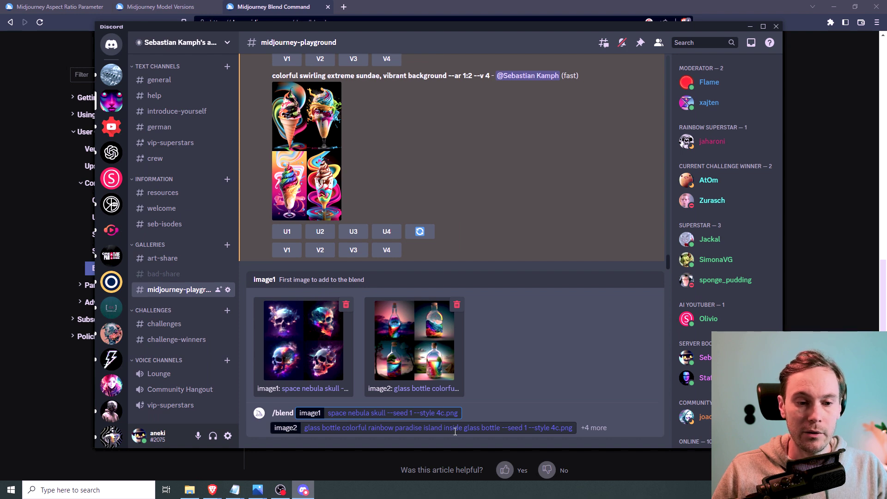
left_click(482, 411)
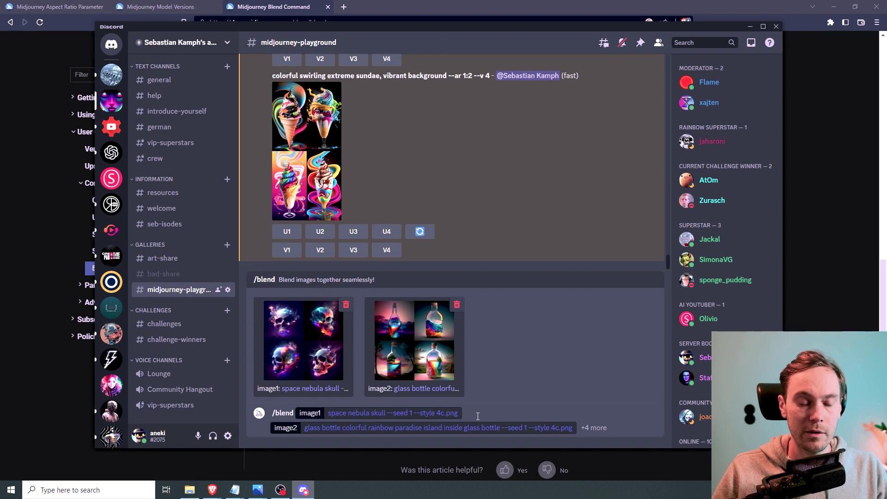
key("Return")
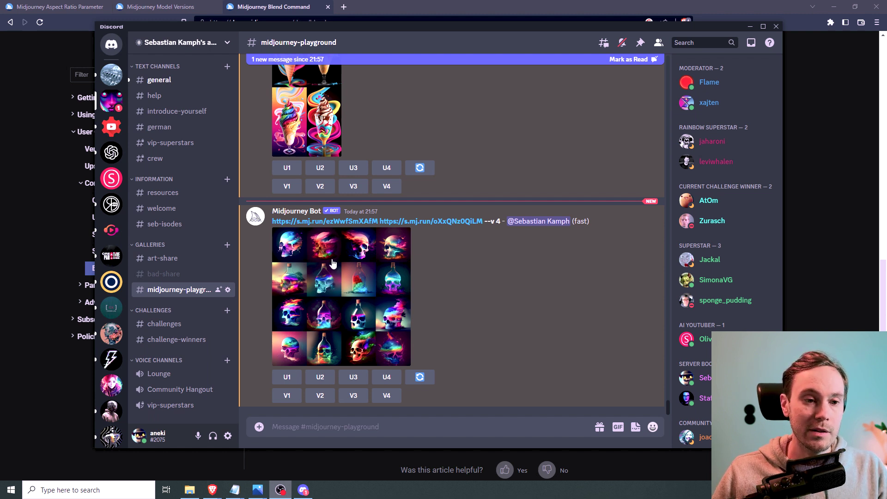
Open the blended neon skull-and-bottle grid in the browser and scroll through it at full size
left_click(302, 255)
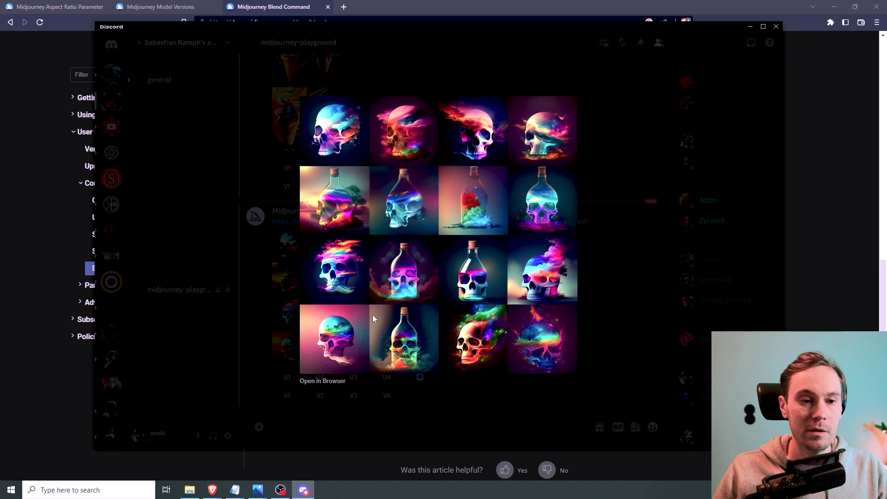
left_click(336, 380)
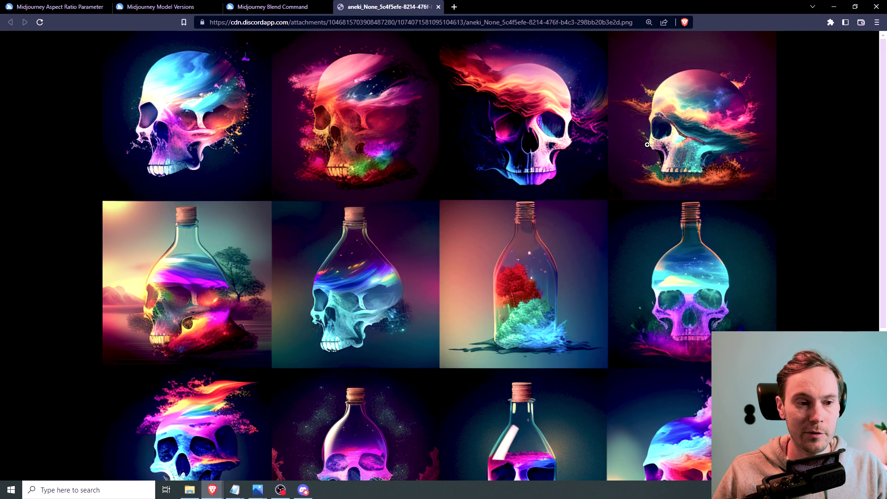
scroll(308, 109, "down", 1)
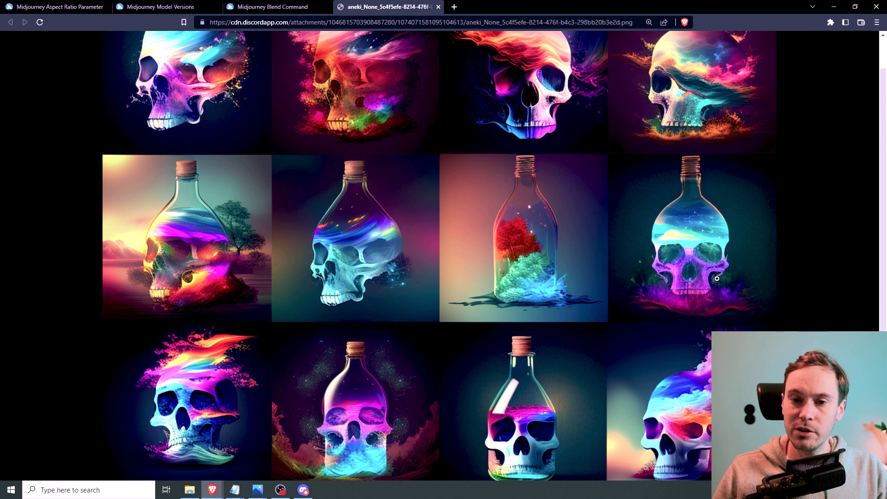
scroll(463, 162, "up", 1)
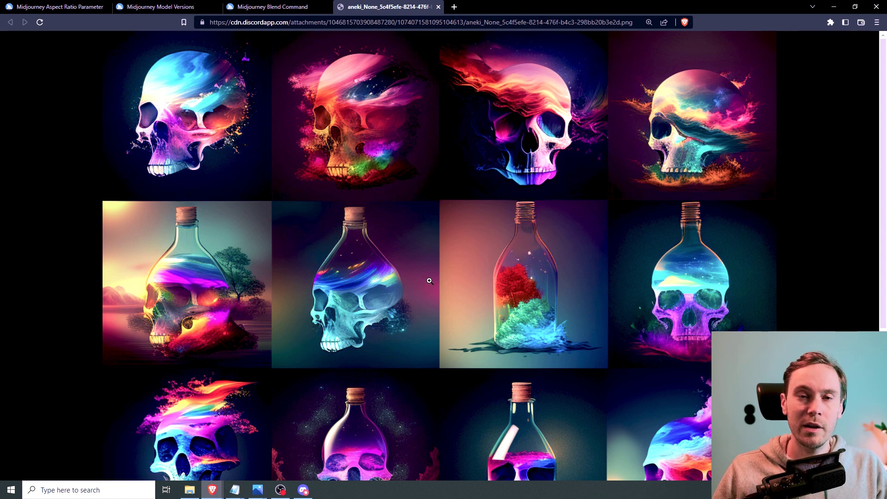
Copy the face photo's link from the Midjourney Bot direct messages
left_click(304, 491)
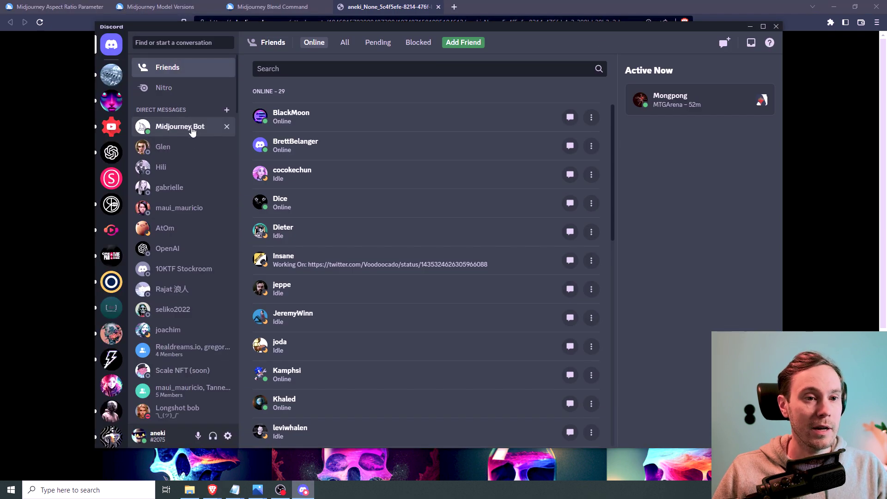
left_click(193, 131)
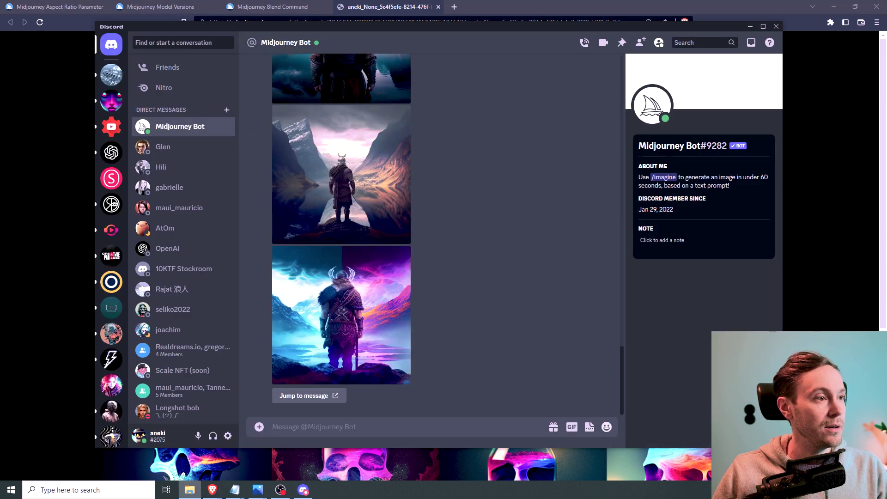
scroll(387, 325, "up", 10)
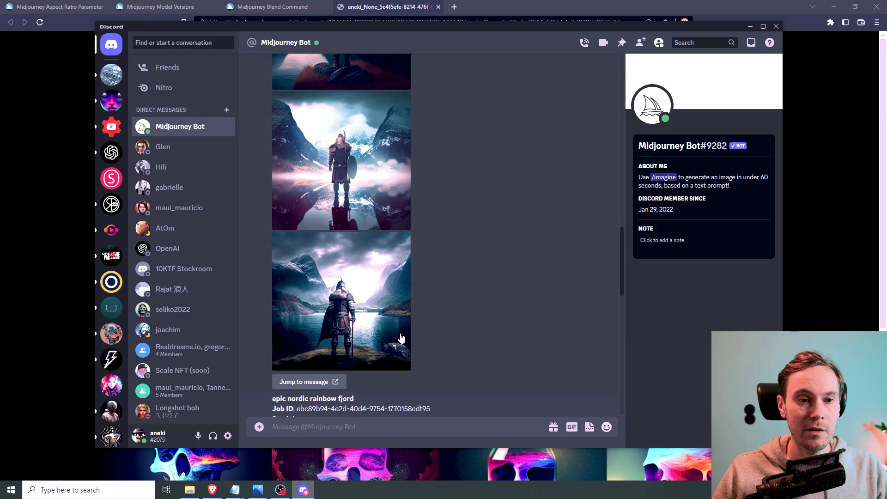
scroll(401, 340, "up", 10)
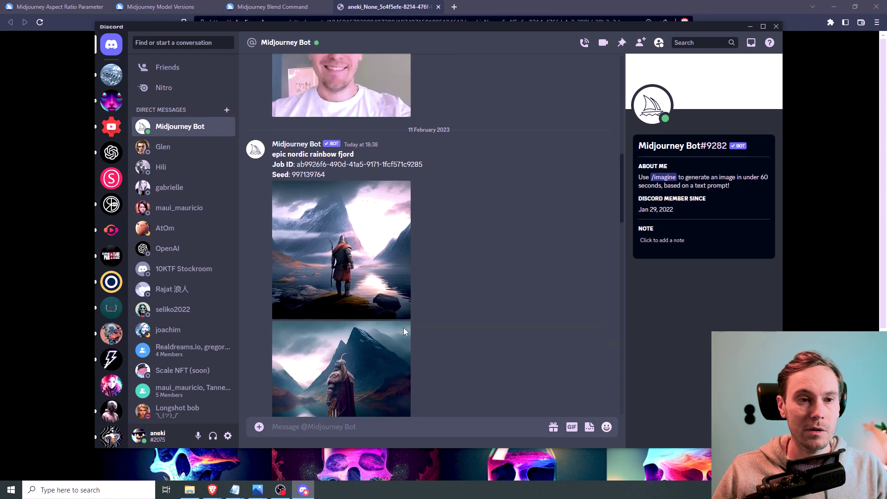
scroll(404, 332, "up", 2)
right_click(364, 132)
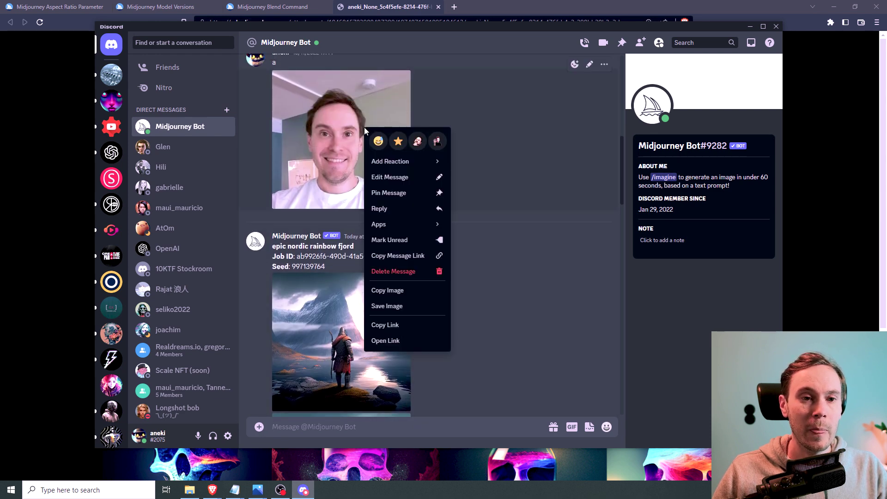
left_click(391, 324)
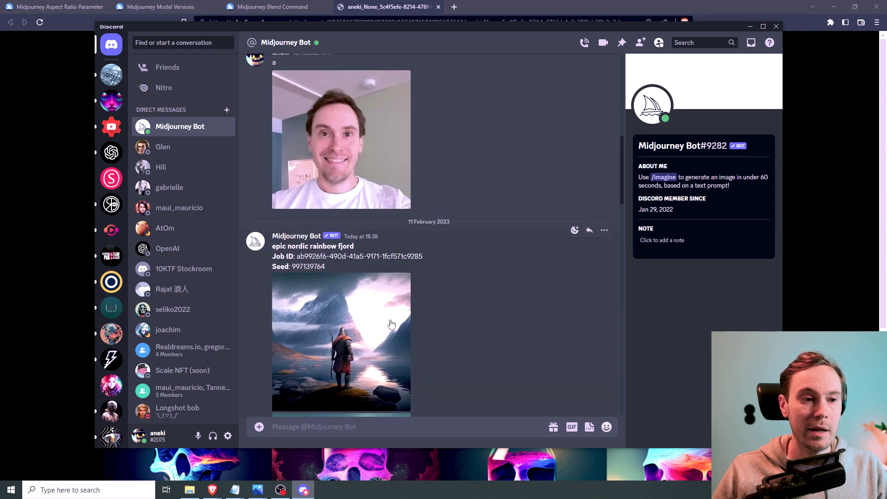
Start an /imagine prompt in #midjourney-playground containing the face photo link
left_click(111, 101)
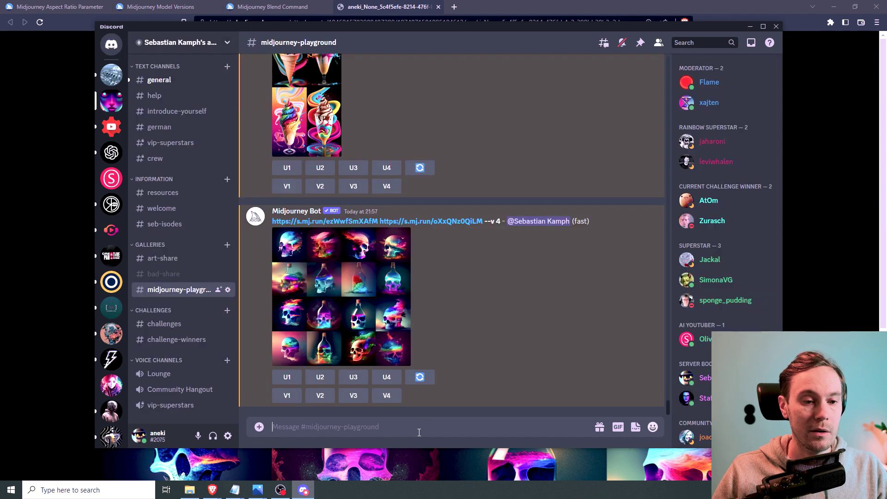
type("/imagine")
key("Tab")
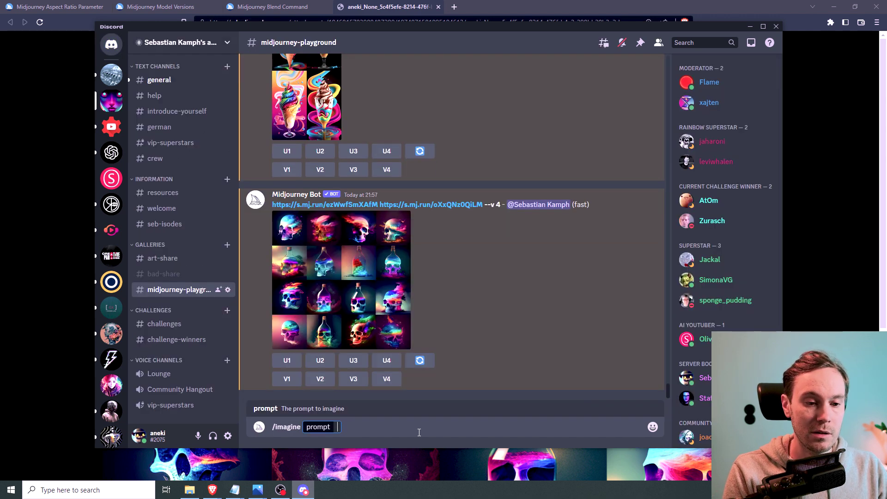
key("ctrl+v")
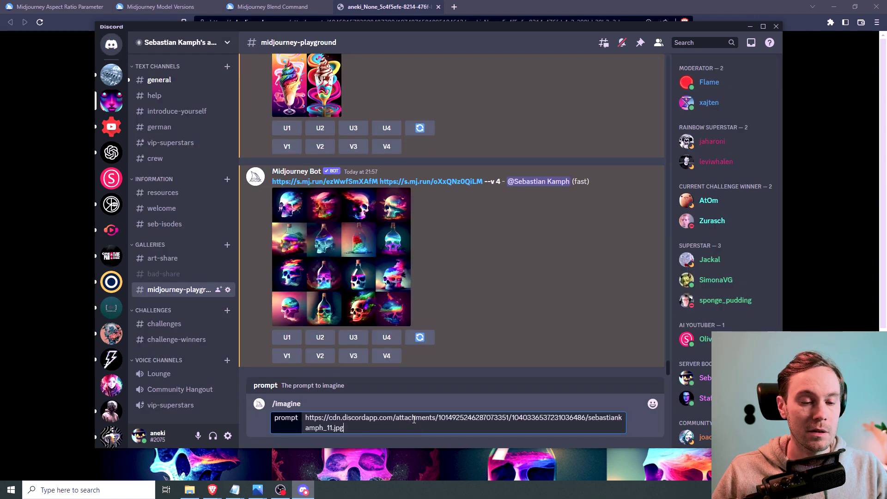
Add the viking fjord image link to the prompt and submit the skull --v 4 request
left_click(111, 45)
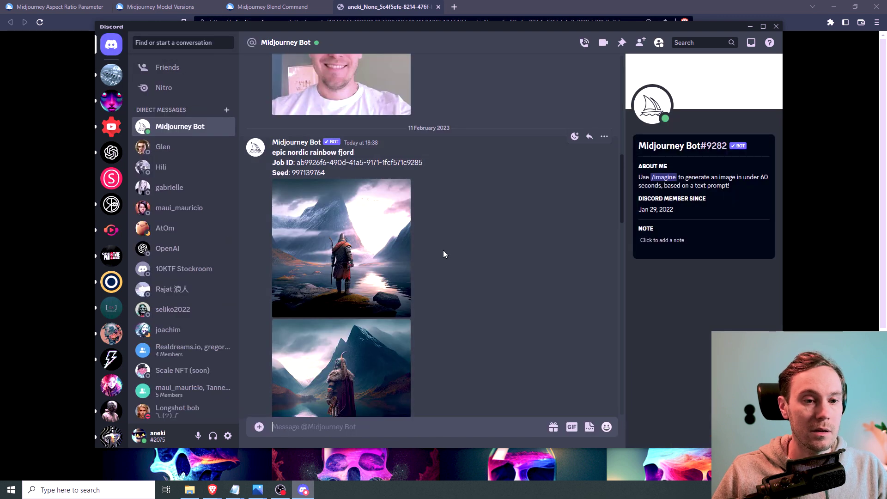
scroll(373, 264, "down", 10)
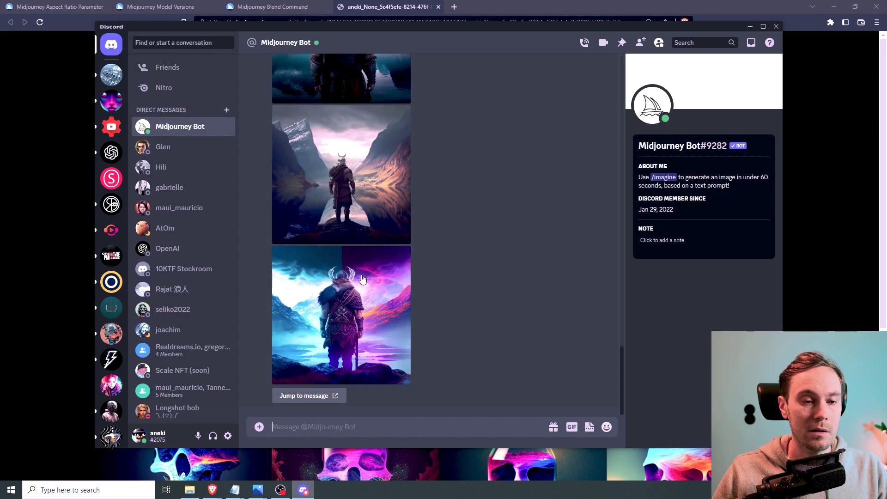
right_click(349, 272)
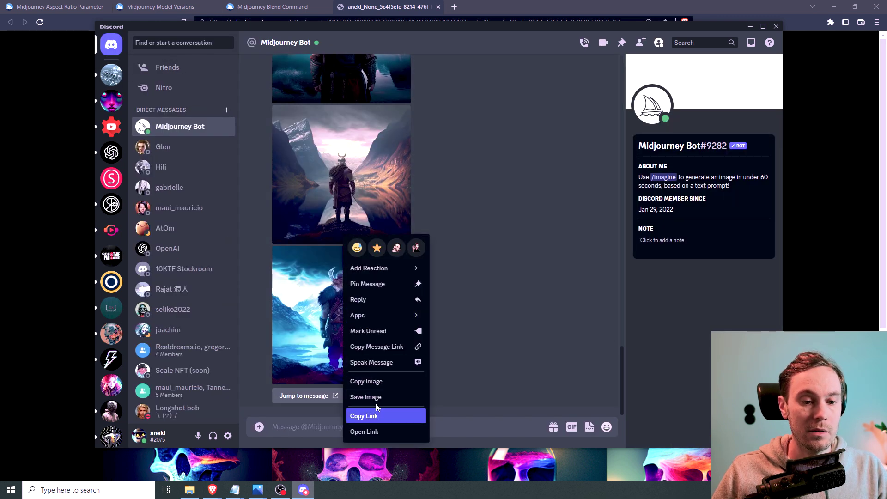
left_click(368, 415)
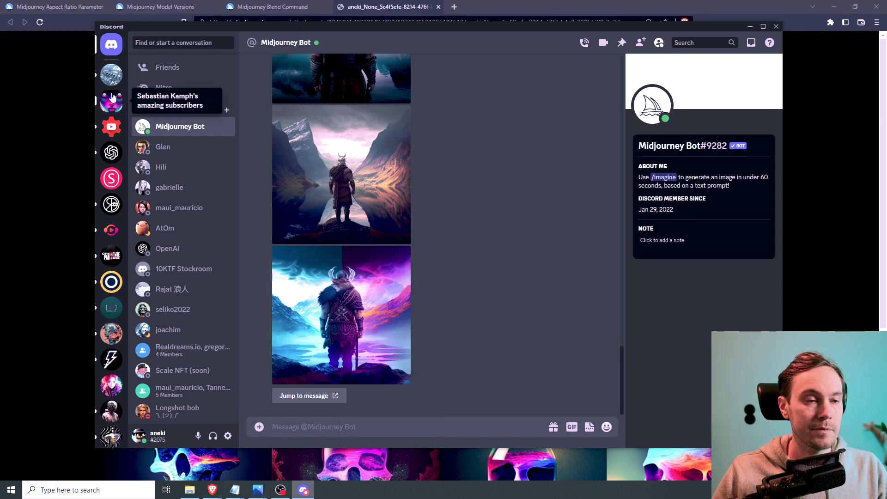
left_click(111, 100)
left_click(399, 430)
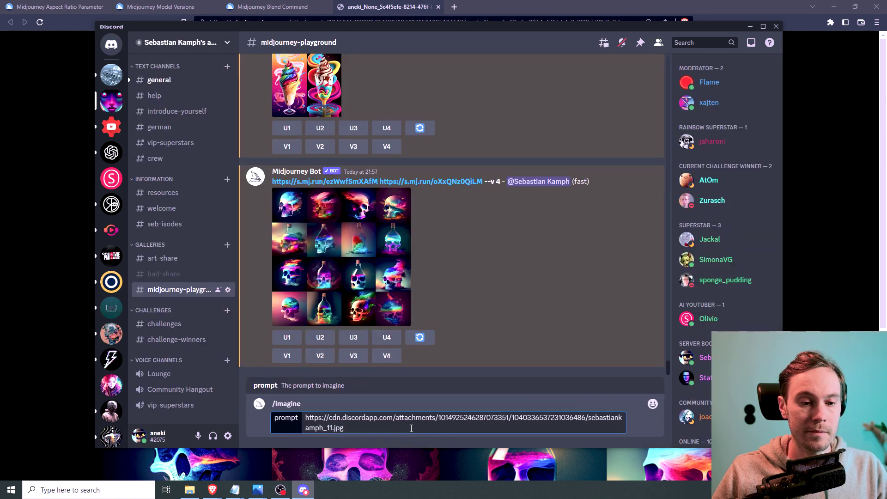
key("ctrl+v")
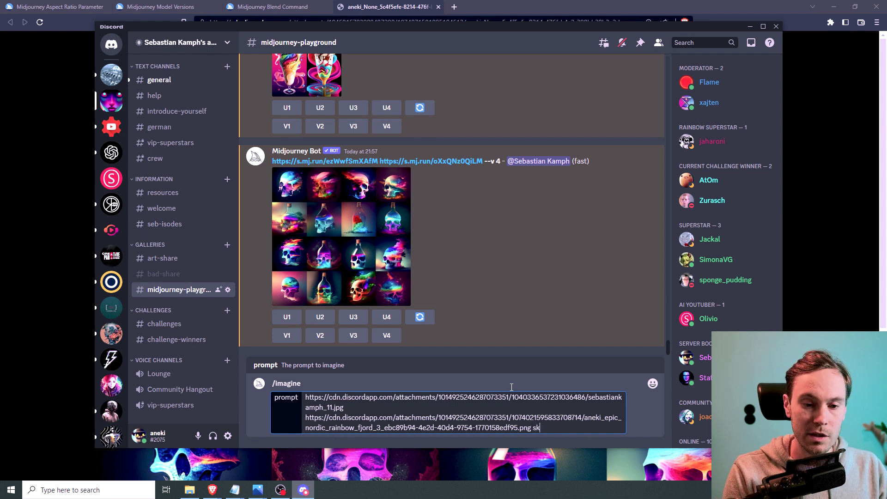
key("Return")
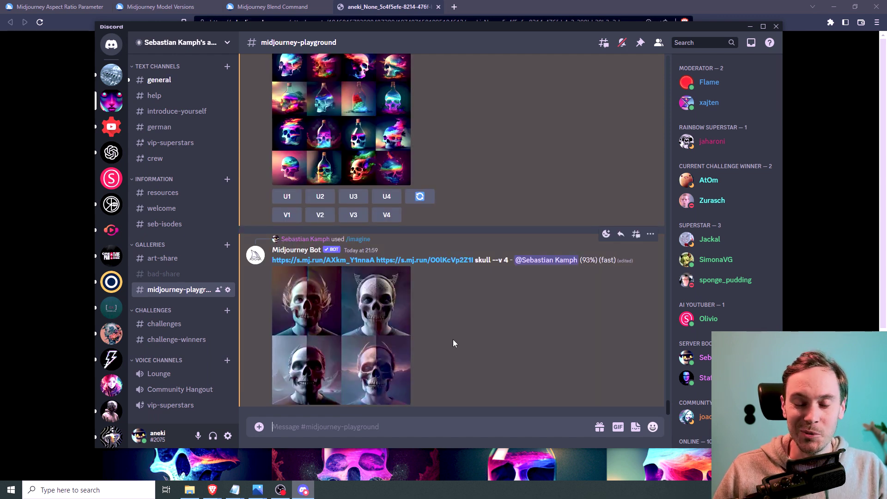
View the 'skull --v 4' grid full-size in the browser, inspecting all four portraits, then return to Discord
left_click(393, 342)
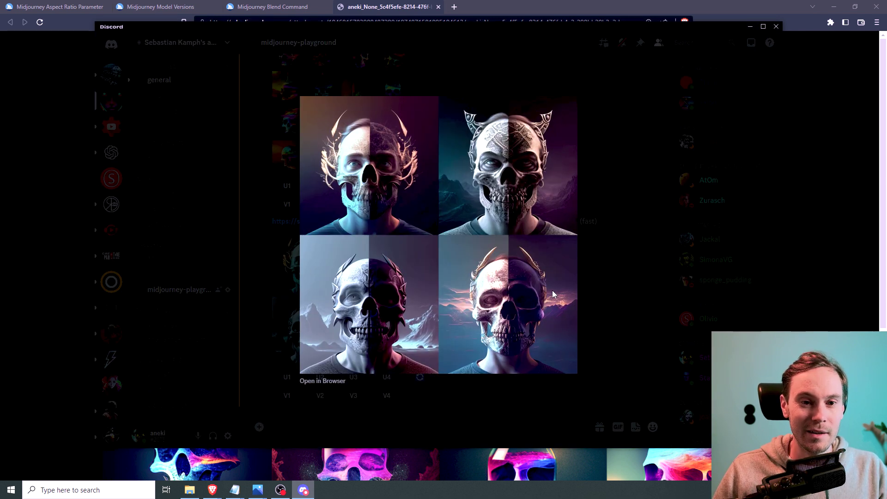
left_click(332, 386)
scroll(692, 234, "down", 1)
scroll(691, 234, "down", 4)
scroll(659, 238, "up", 5)
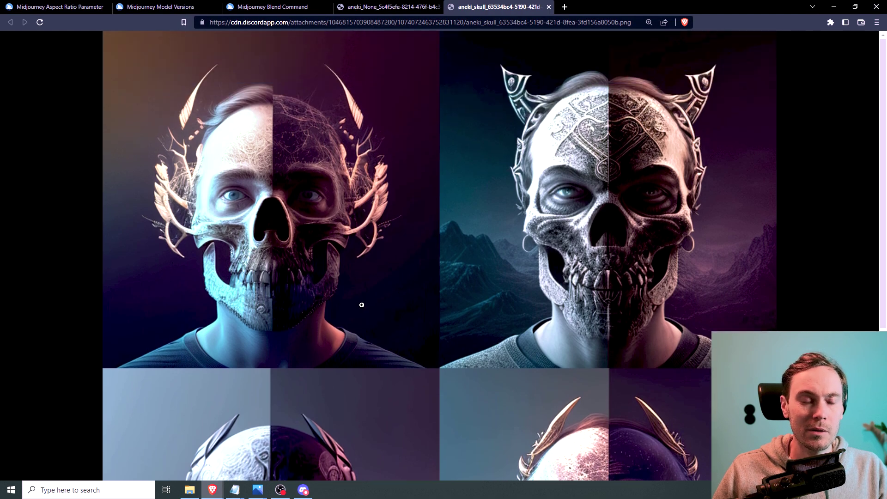
scroll(382, 294, "down", 3)
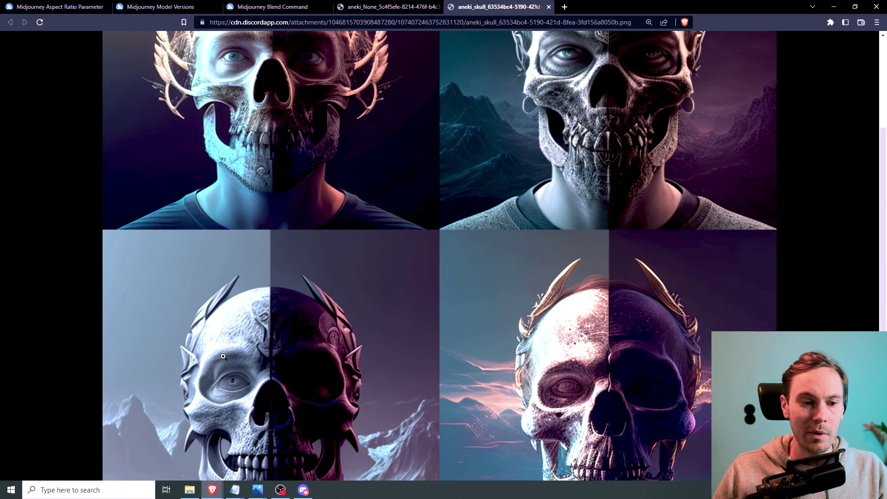
scroll(370, 259, "up", 3)
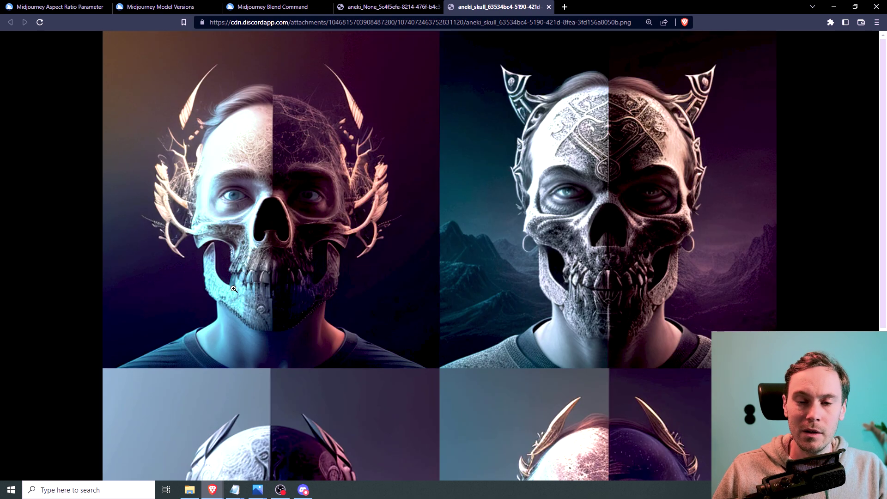
scroll(175, 302, "down", 5)
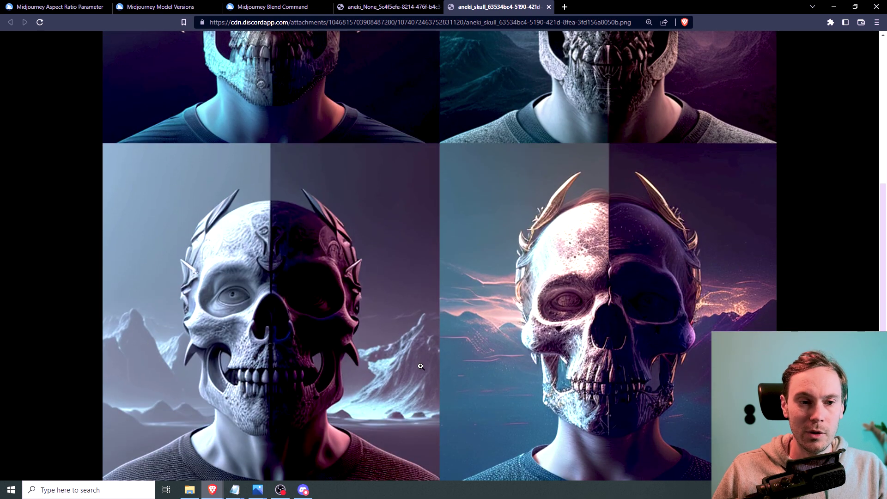
left_click(302, 490)
View the original viking fjord image enlarged in the Midjourney Bot DMs, then return to midjourney-playground
left_click(318, 423)
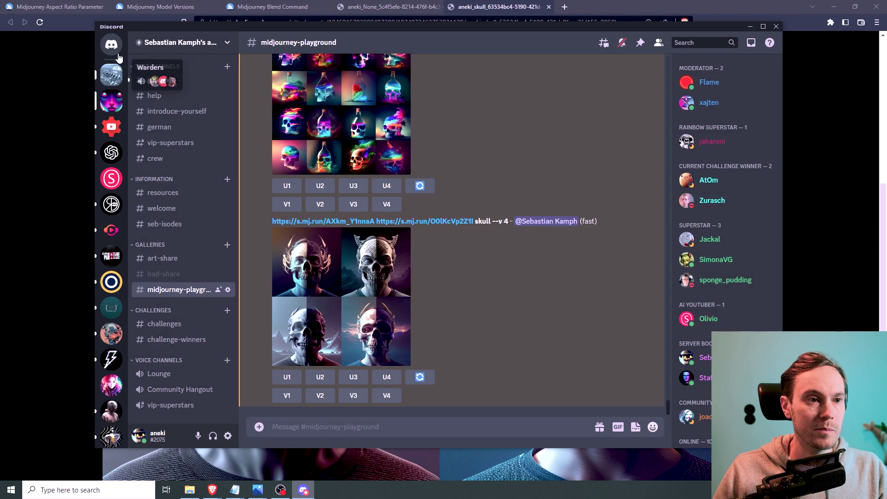
left_click(111, 44)
left_click(343, 260)
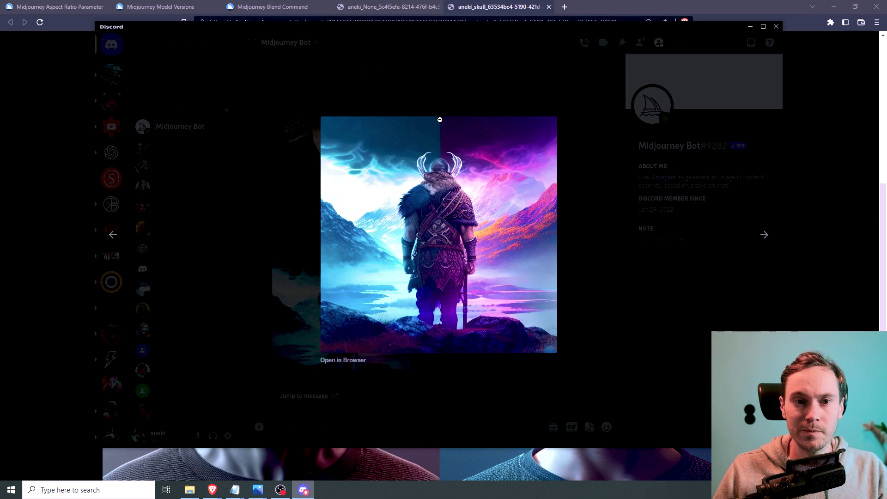
left_click(372, 419)
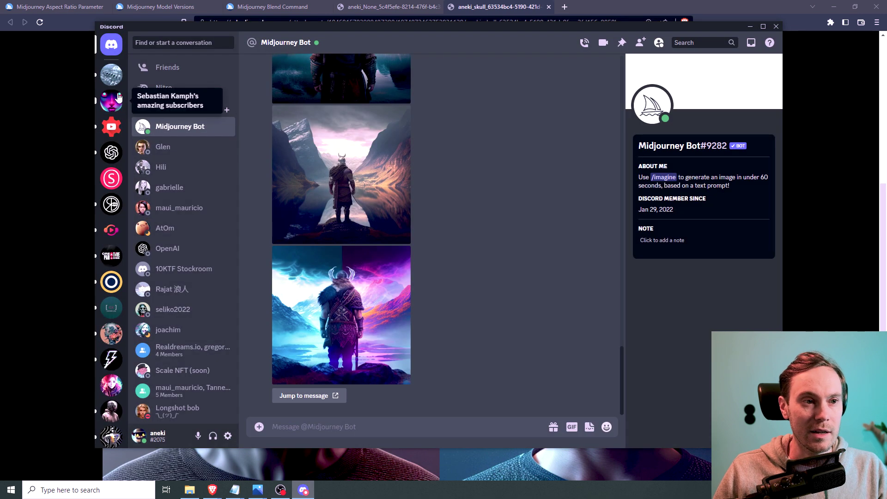
left_click(111, 101)
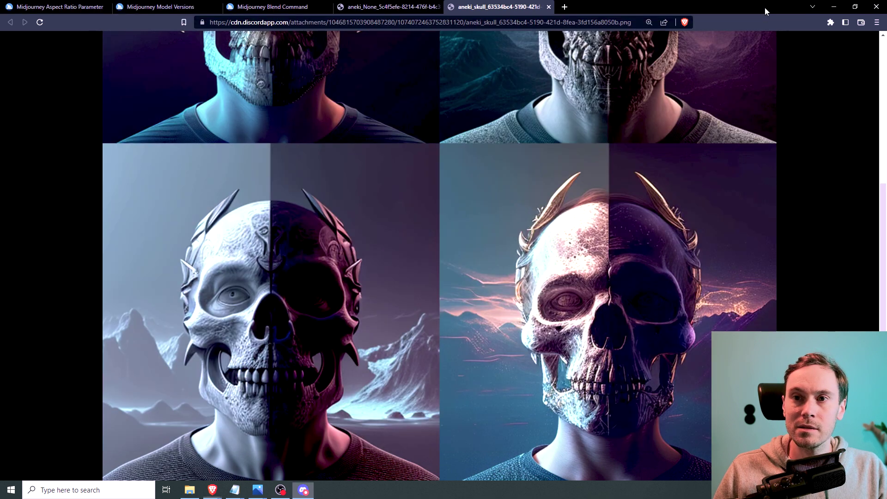
Bring the full-size 'aneki_skull' image back up in the browser for comparison
left_click(773, 4)
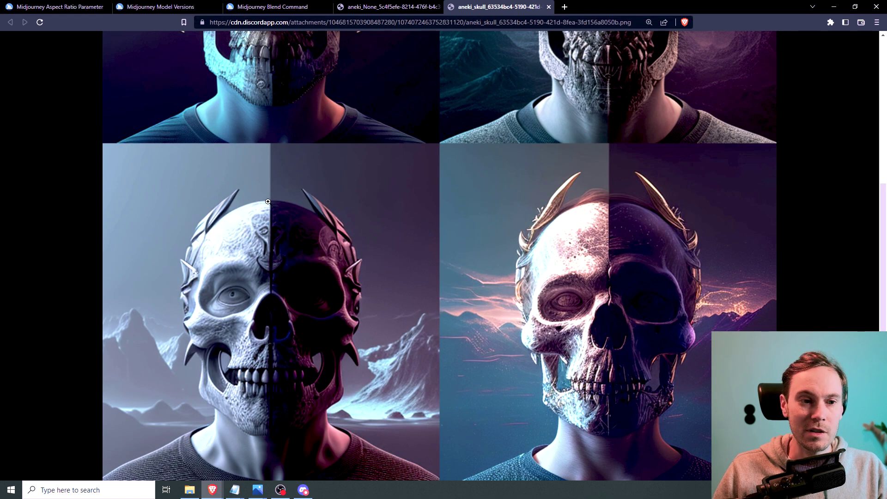
scroll(516, 301, "up", 2)
scroll(516, 301, "up", 3)
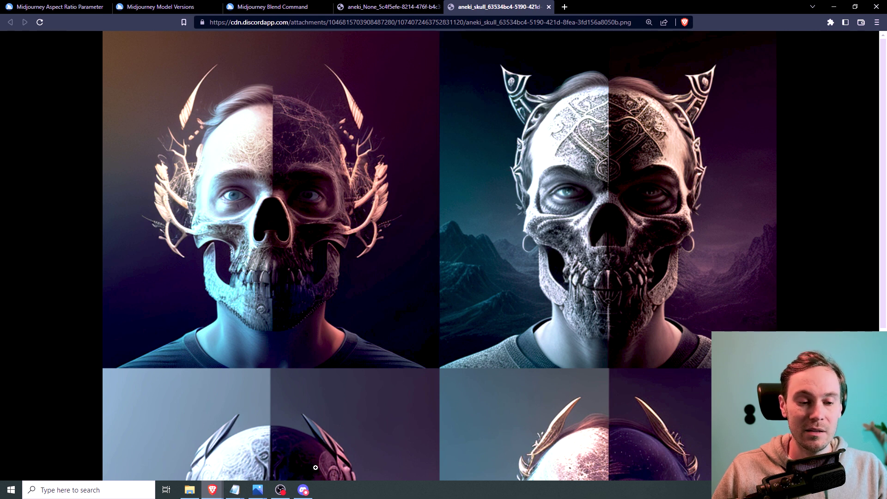
Begin a /blend command in #midjourney-playground with empty image1 and image2 upload slots
left_click(303, 490)
type("/bl")
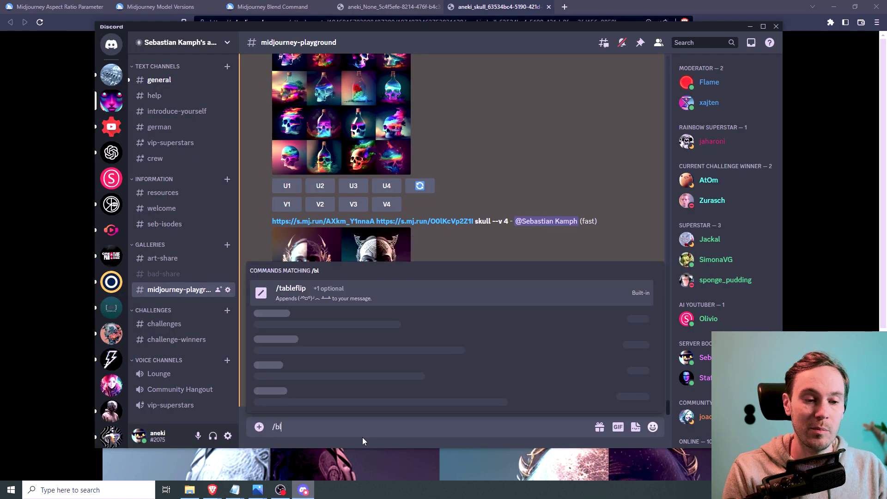
type("end")
key("Tab")
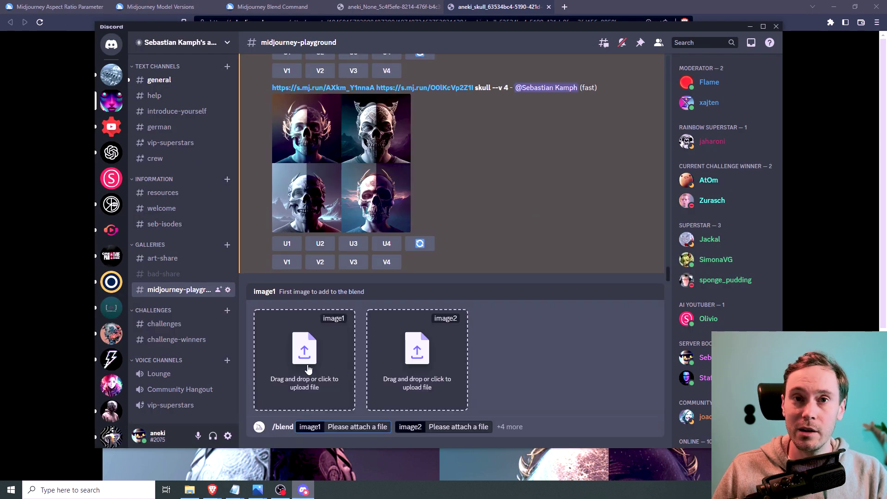